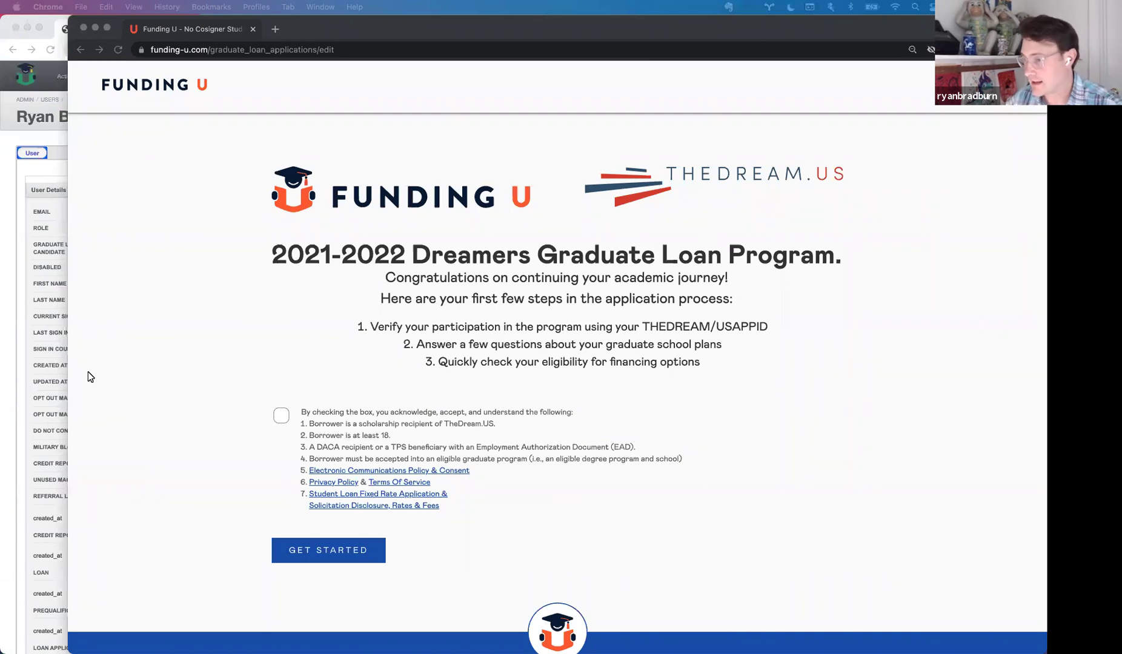
Step: Tick the acknowledgement box to accept the 2021-2022 Dreamers Graduate Loan Program terms
click(282, 417)
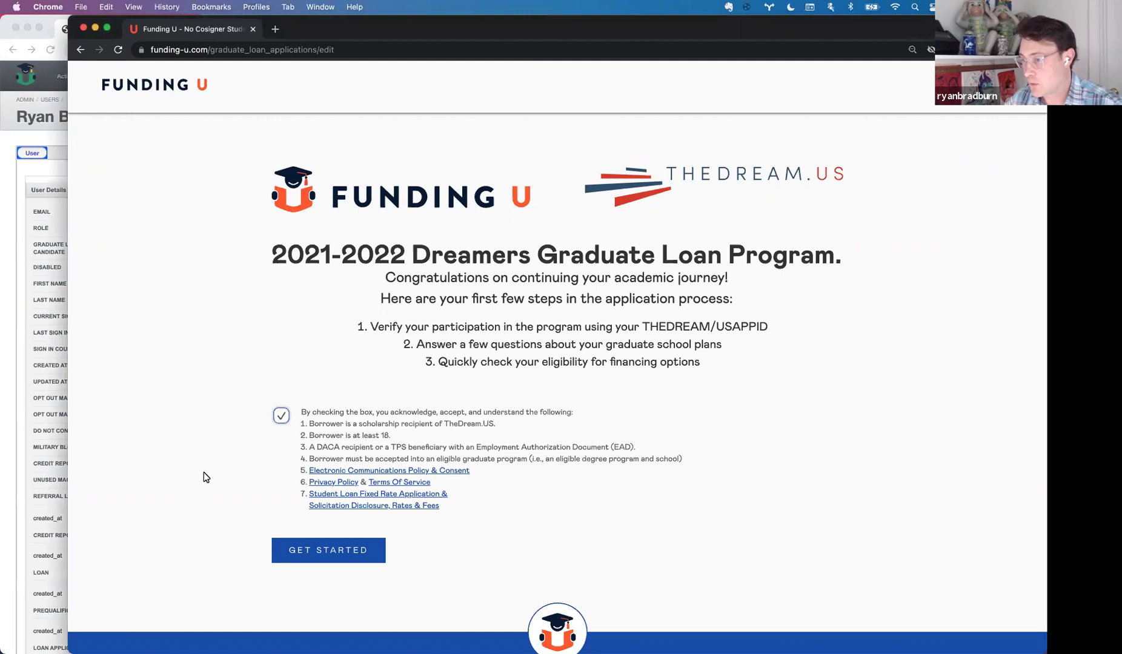
Step: Start the application and clear the preselected school name on the 'Tell us about you.' form
click(342, 557)
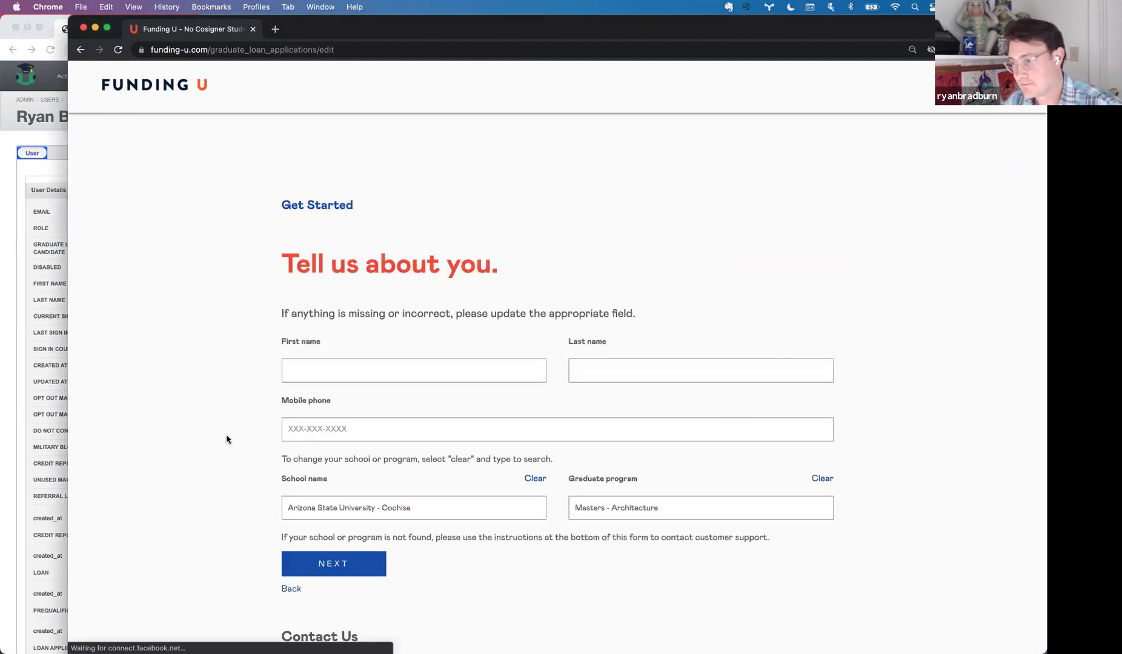
click(358, 371)
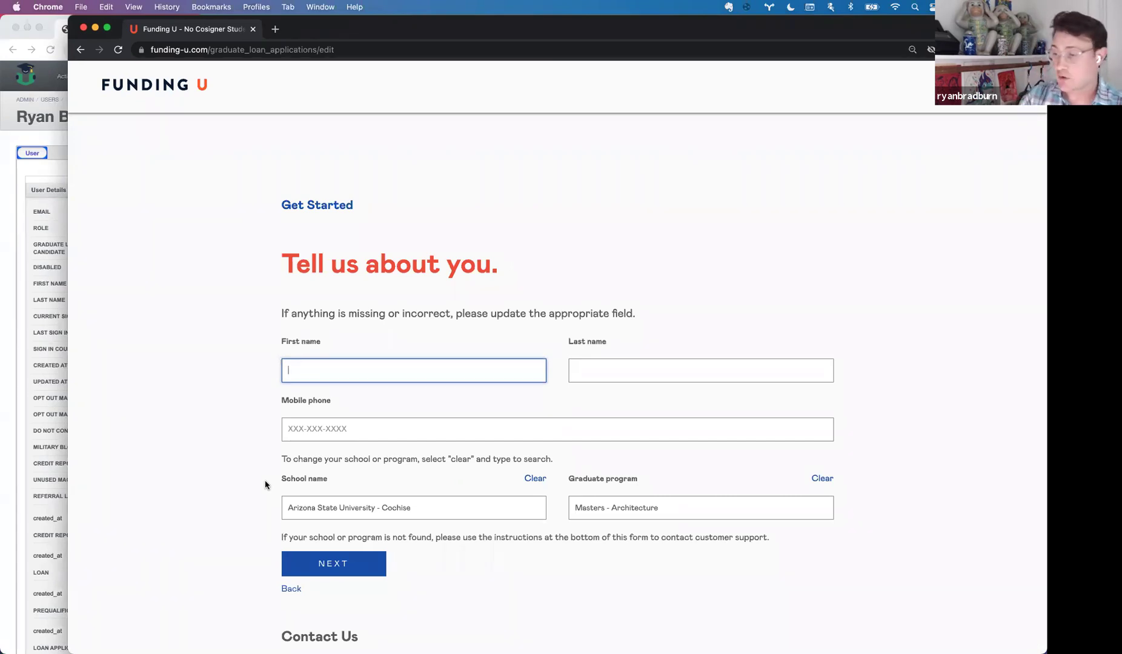
click(525, 481)
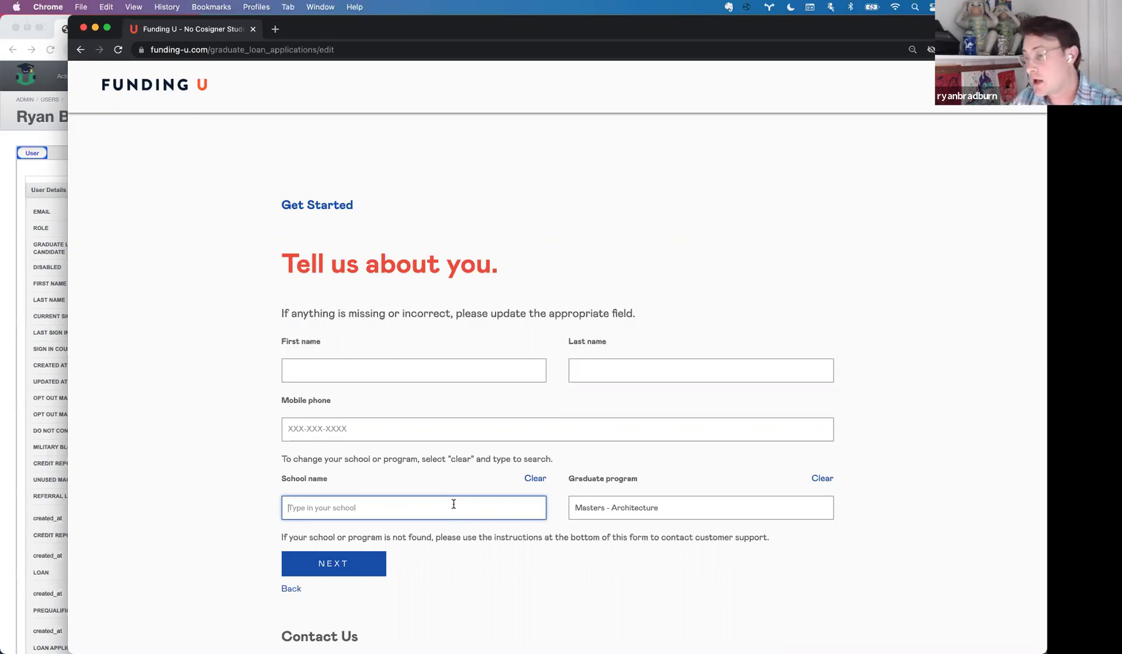
scroll(453, 504, down, 5)
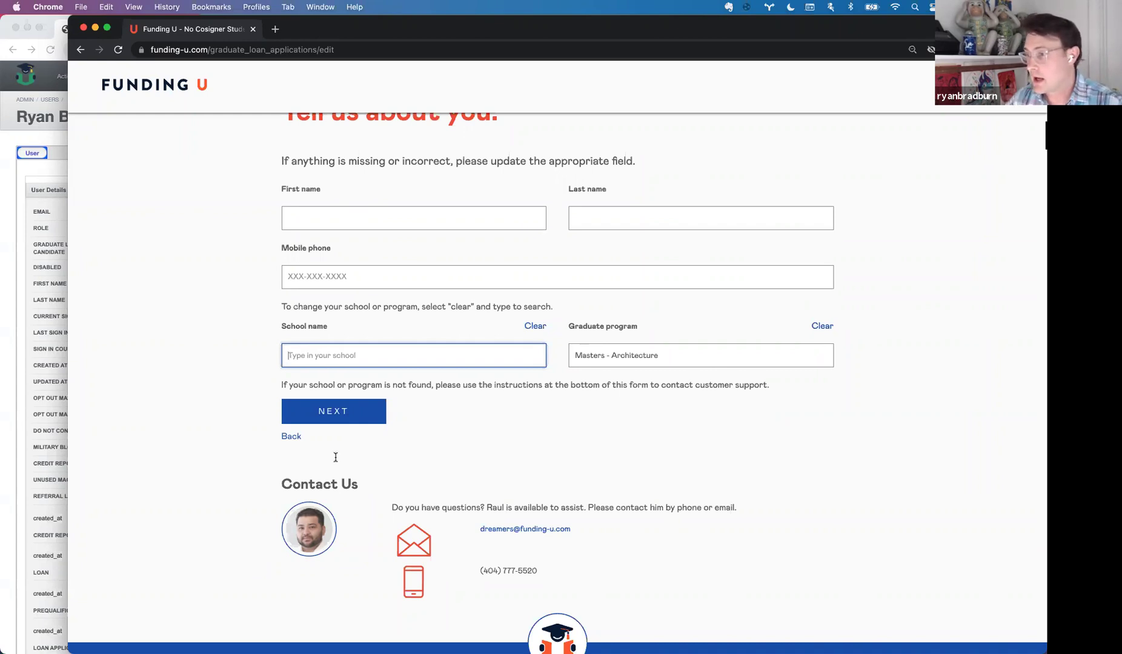
Step: Enter the applicant's first name, last name and mobile phone number
click(355, 225)
key(Tab)
key(Tab)
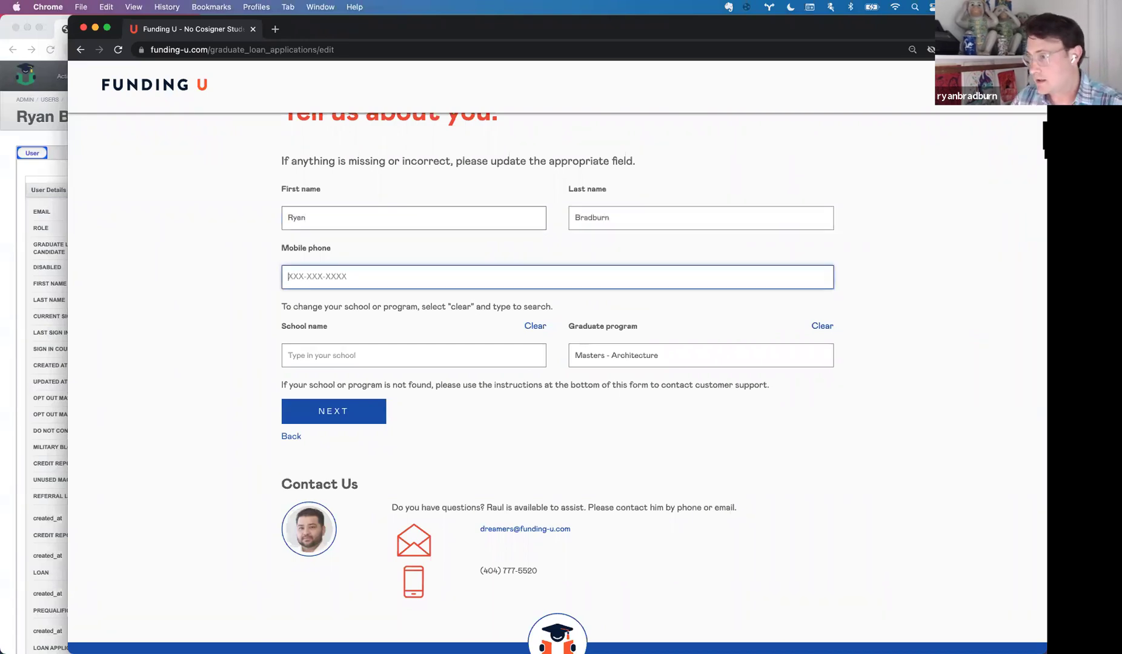
text(1)
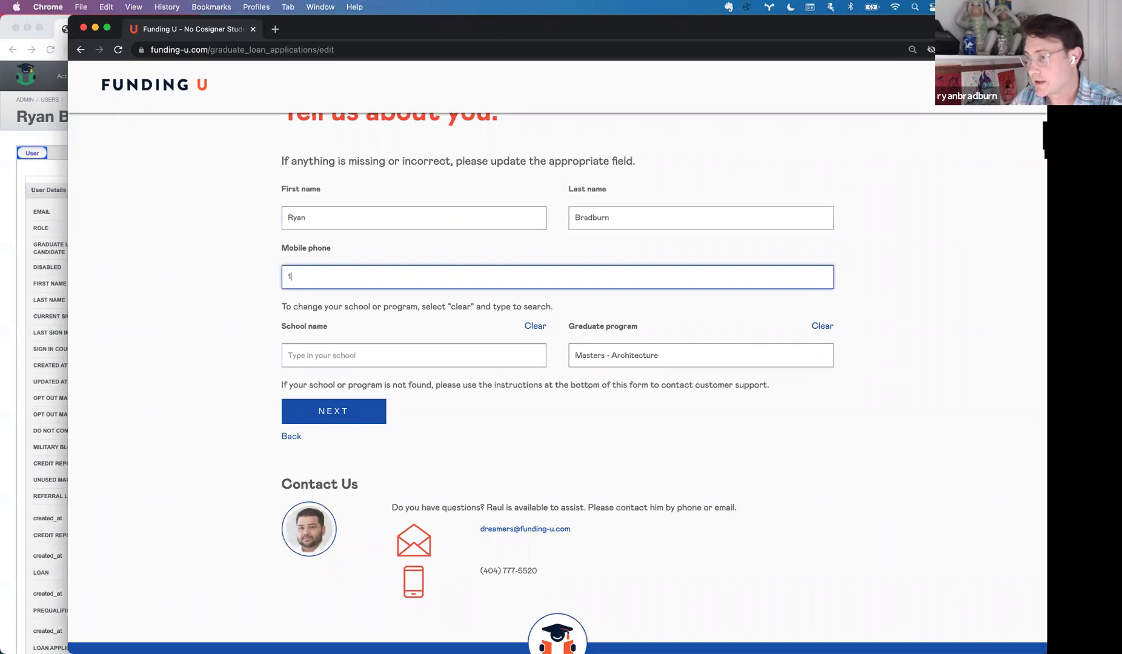
text(11-111-1111)
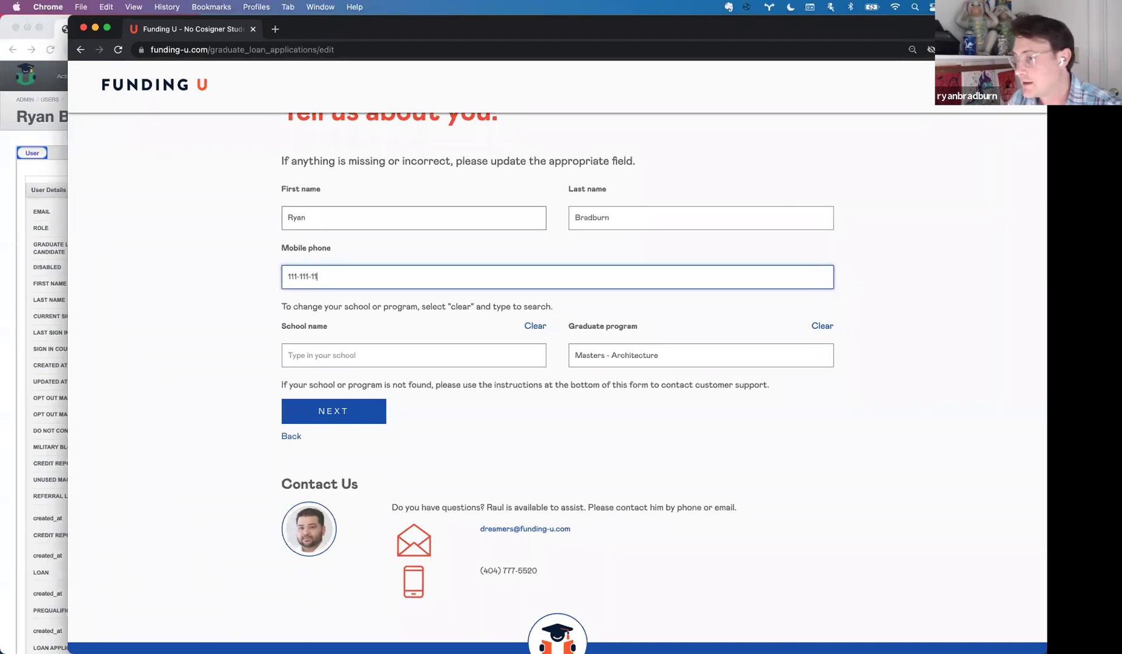
Step: Set the school to Arizona State University - Cochise and continue to Academic Progress
click(292, 347)
text(arizona State University - Cochise)
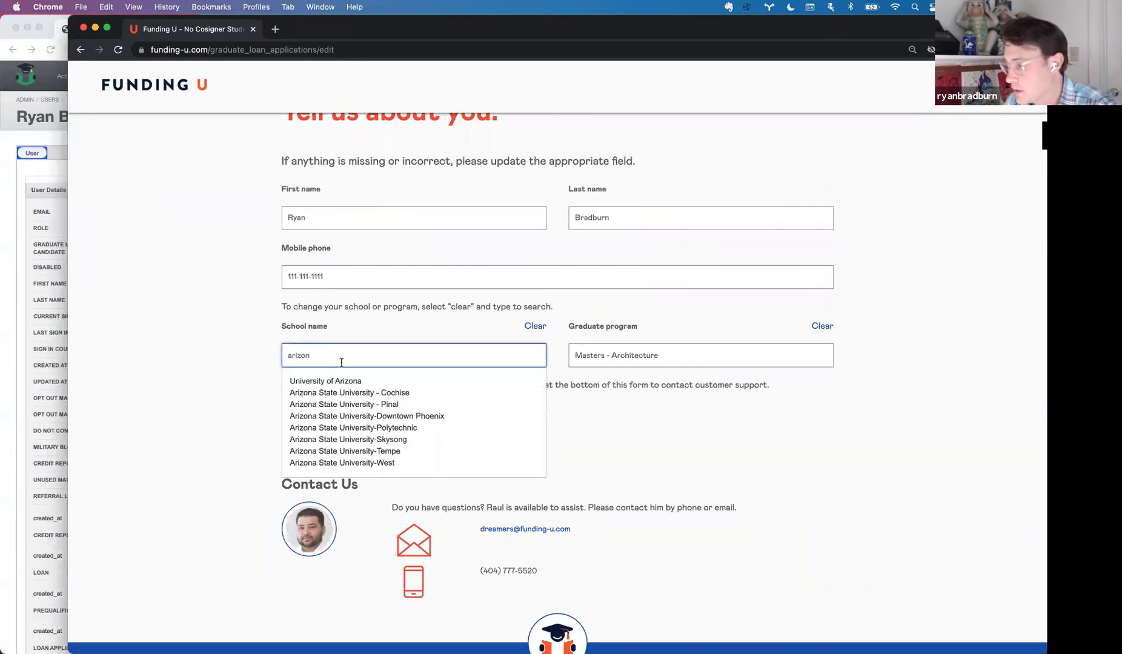
click(376, 394)
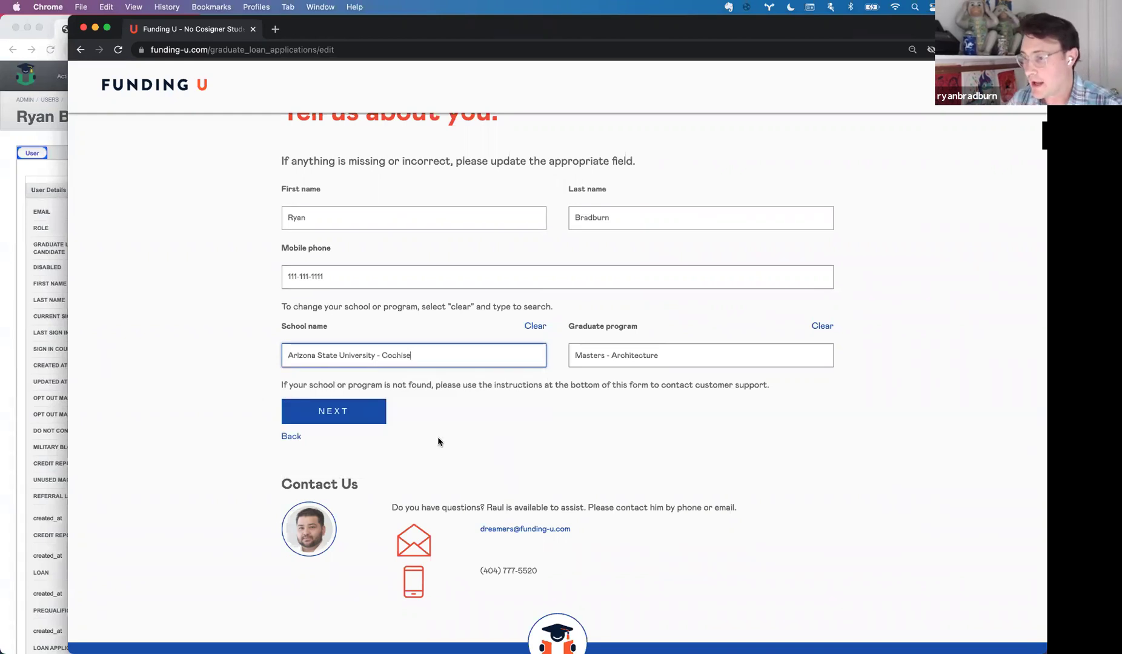
click(358, 415)
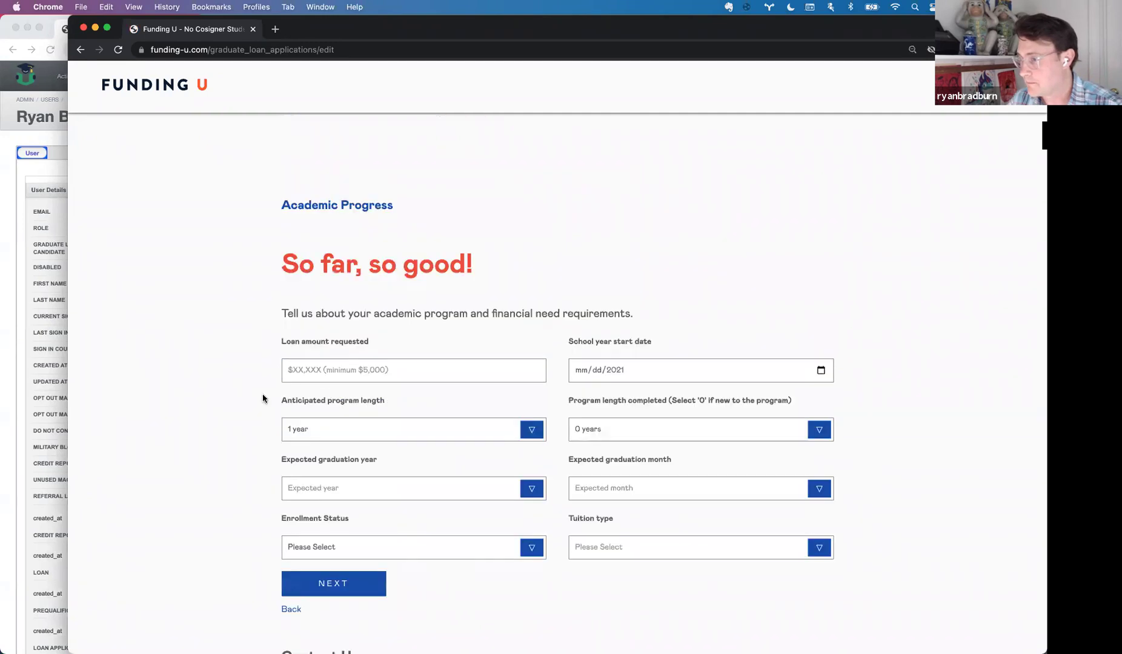
Step: Enter loan amount 10000, school year start 09/01/2021 and a 3-year anticipated program length
scroll(226, 404, down, 2)
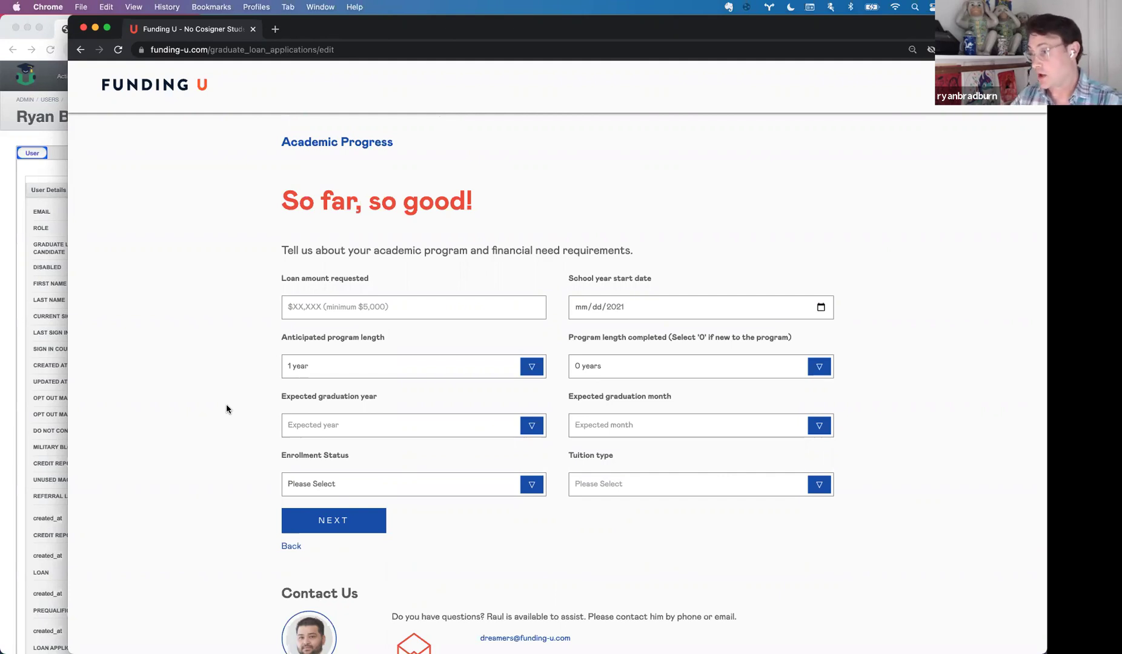
click(345, 307)
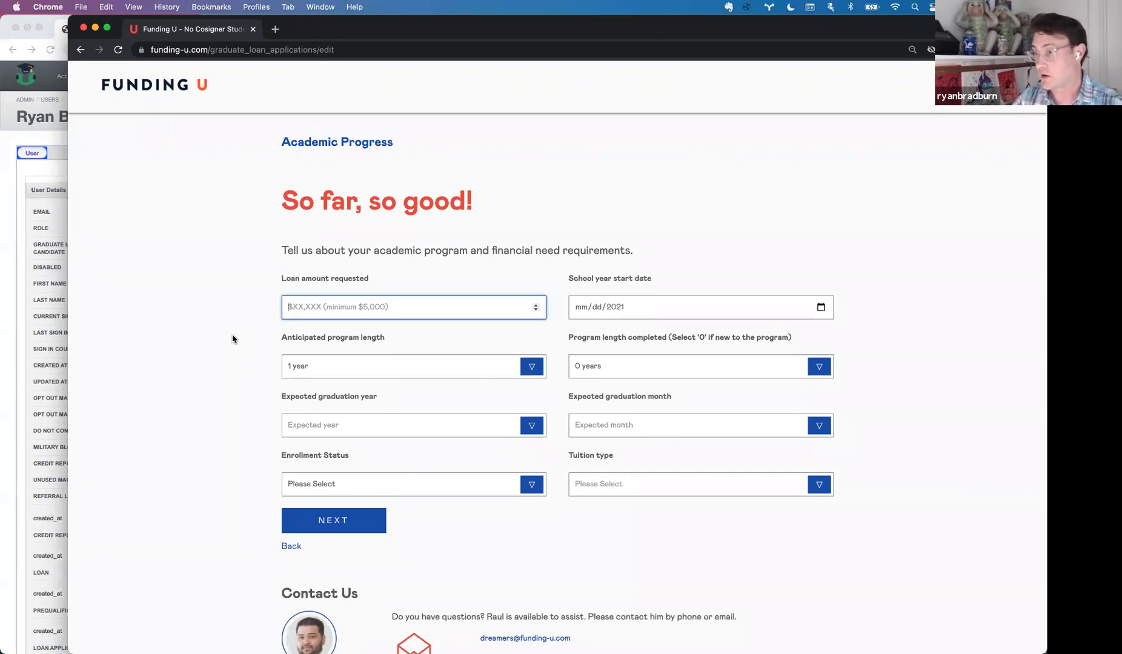
text(10000)
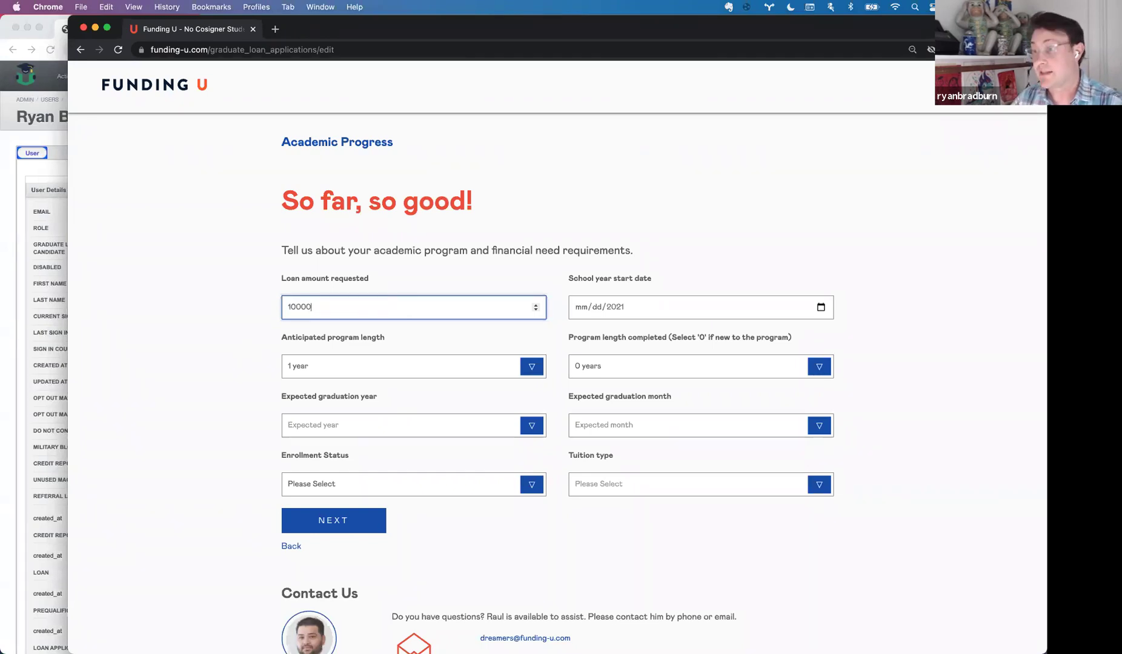
click(575, 309)
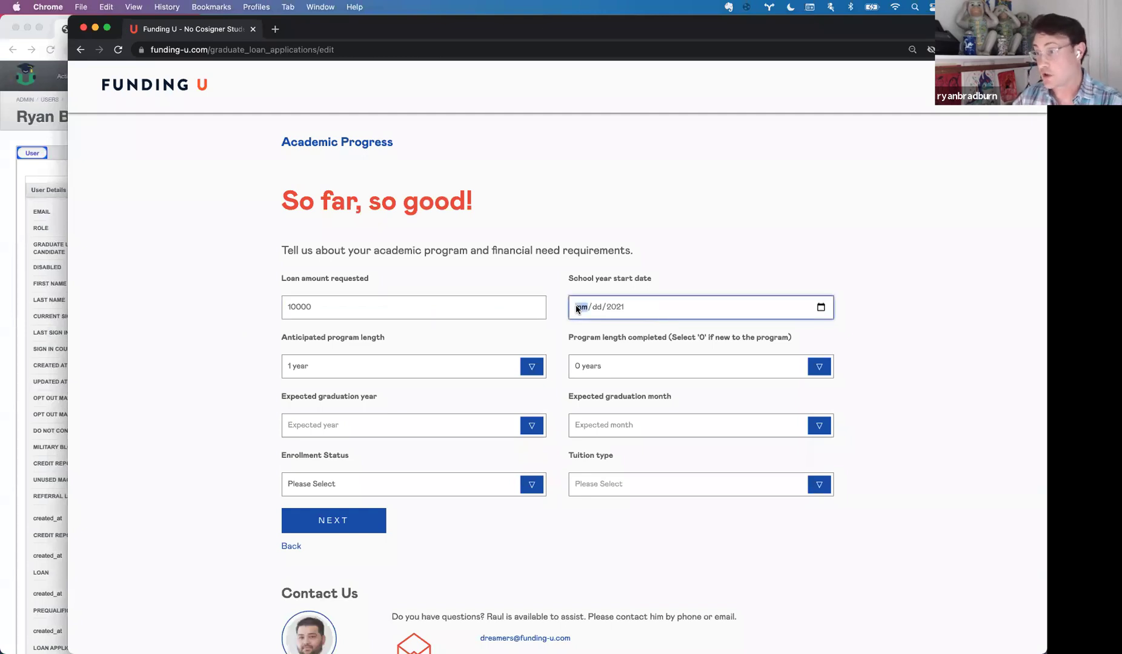
text(091)
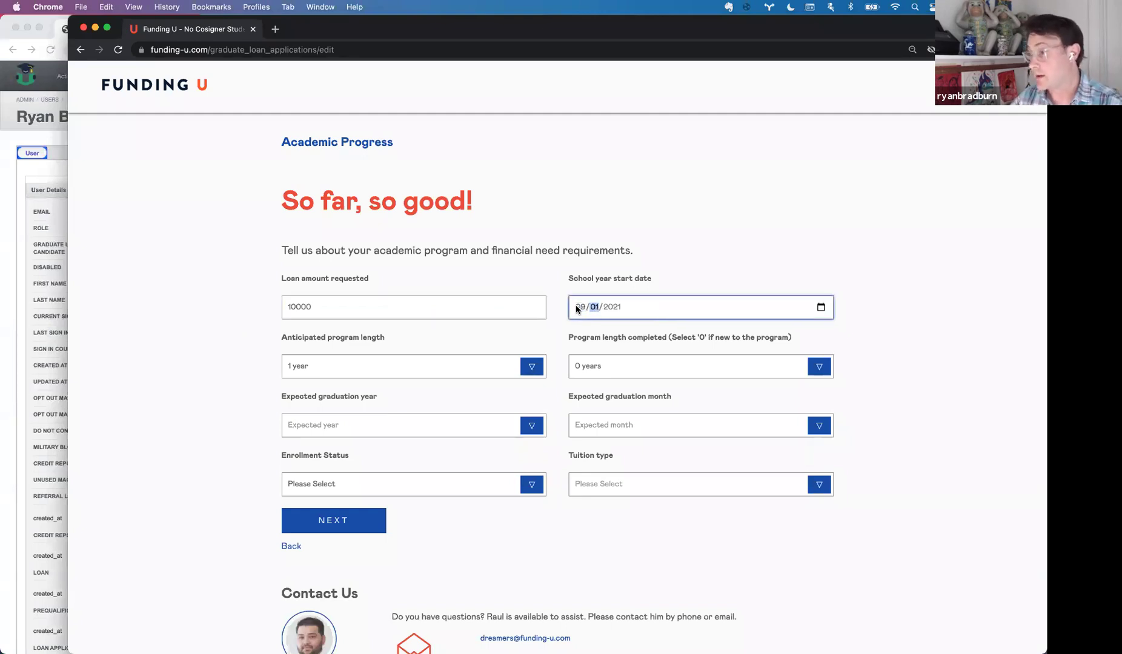
click(416, 370)
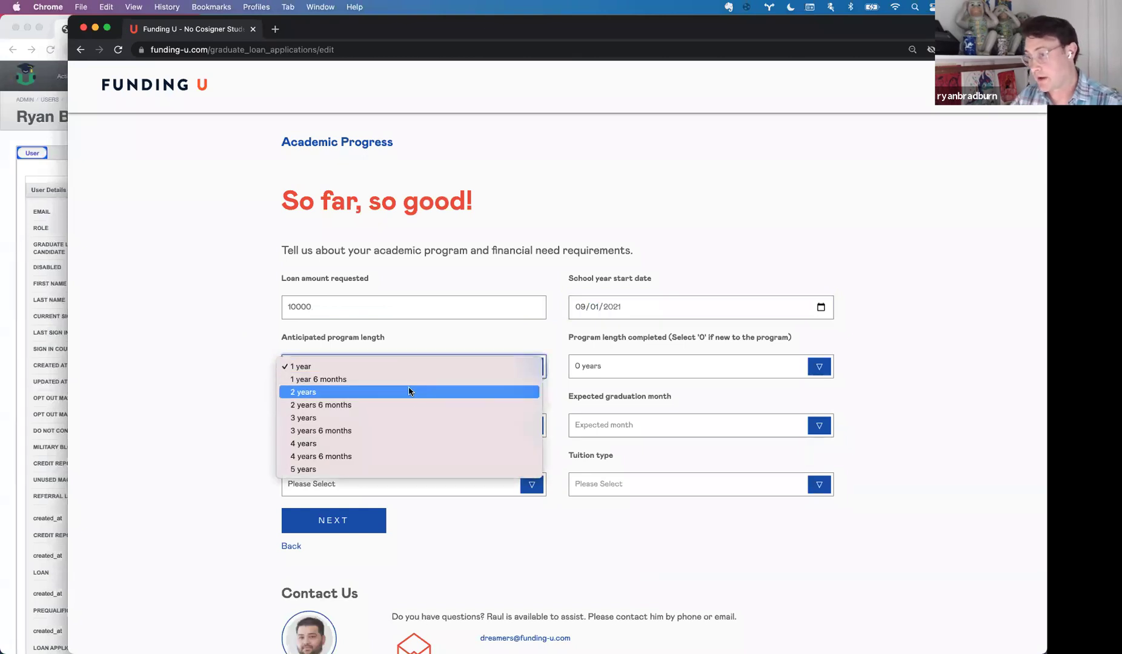
click(406, 418)
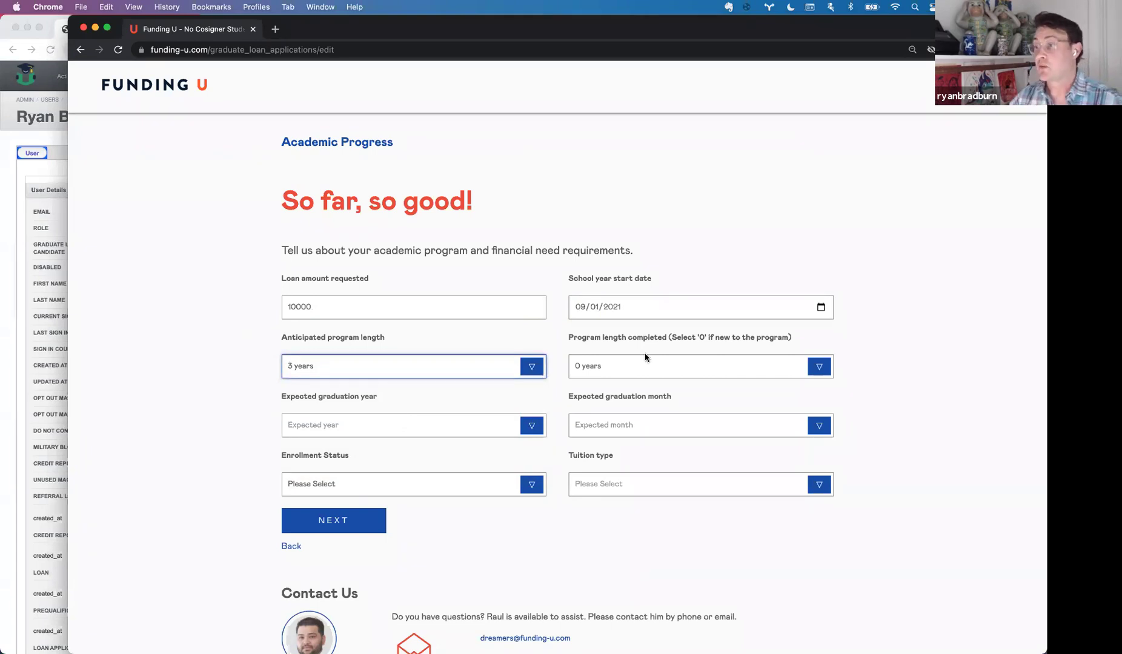
Step: Set program length completed to 2 years and expected graduation to May 2022
click(680, 366)
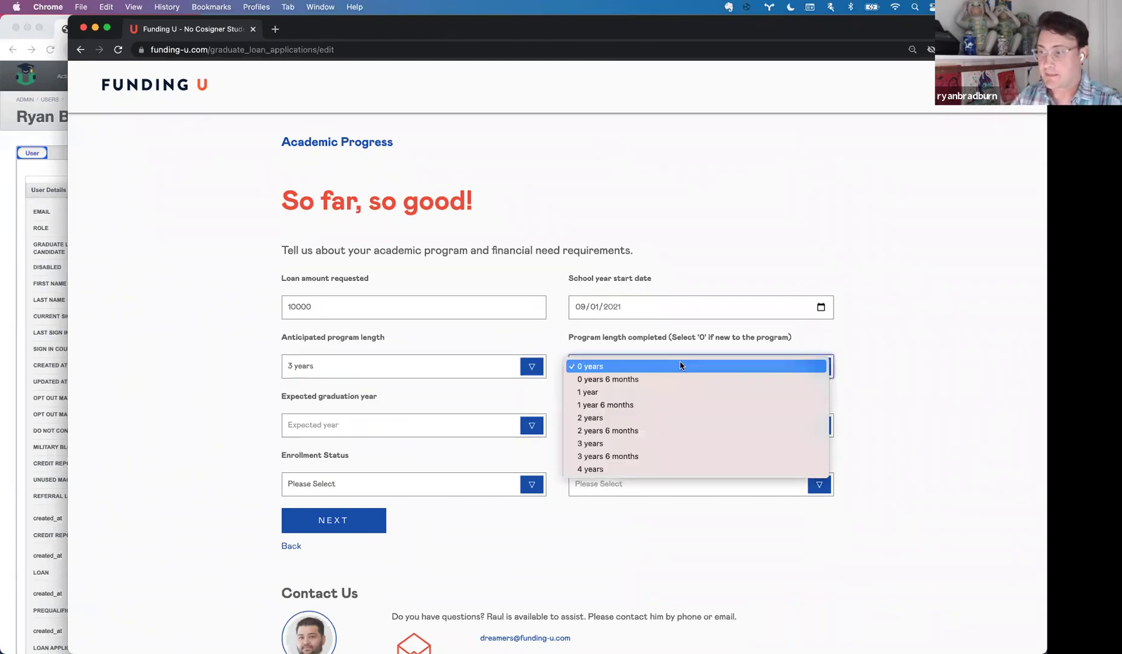
click(684, 418)
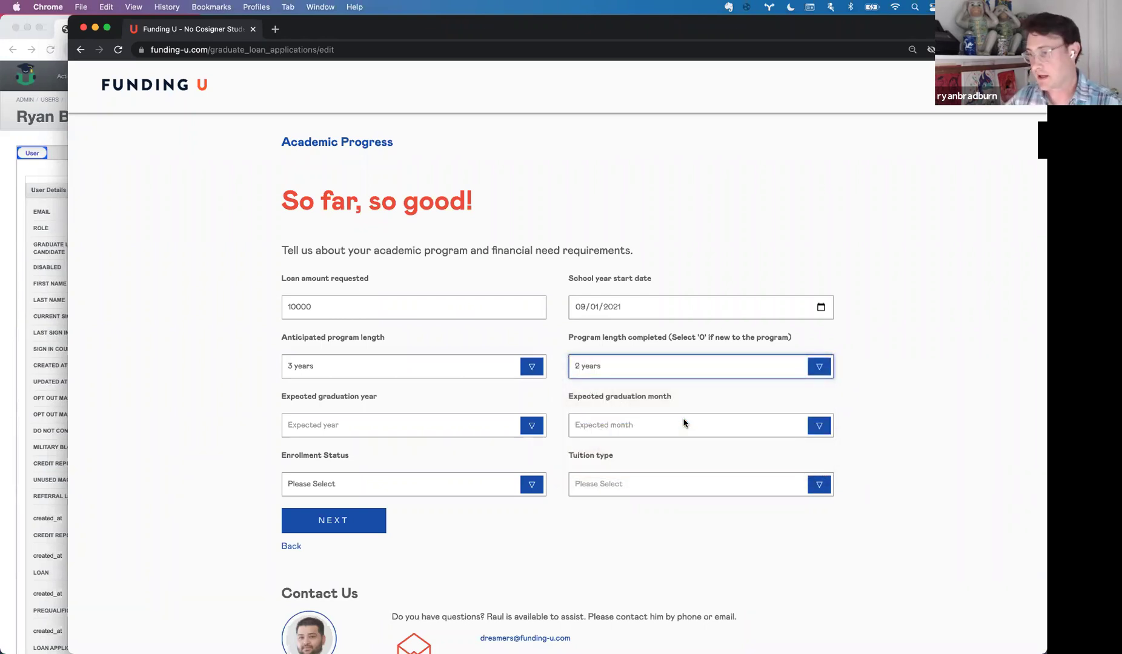
click(504, 435)
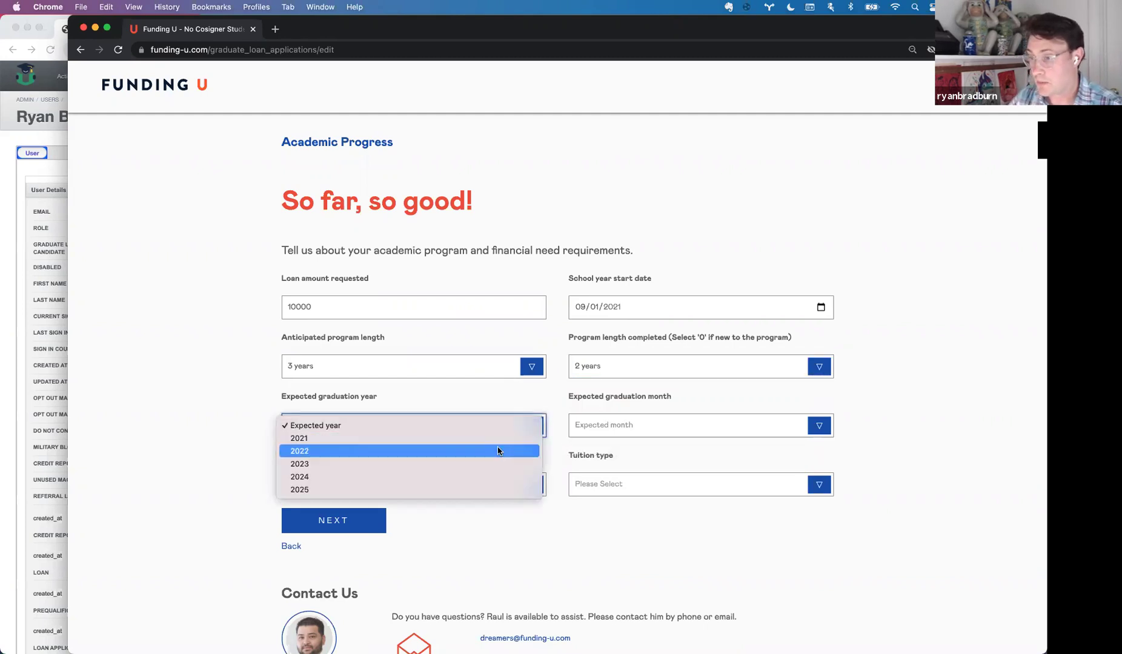
click(498, 451)
click(613, 426)
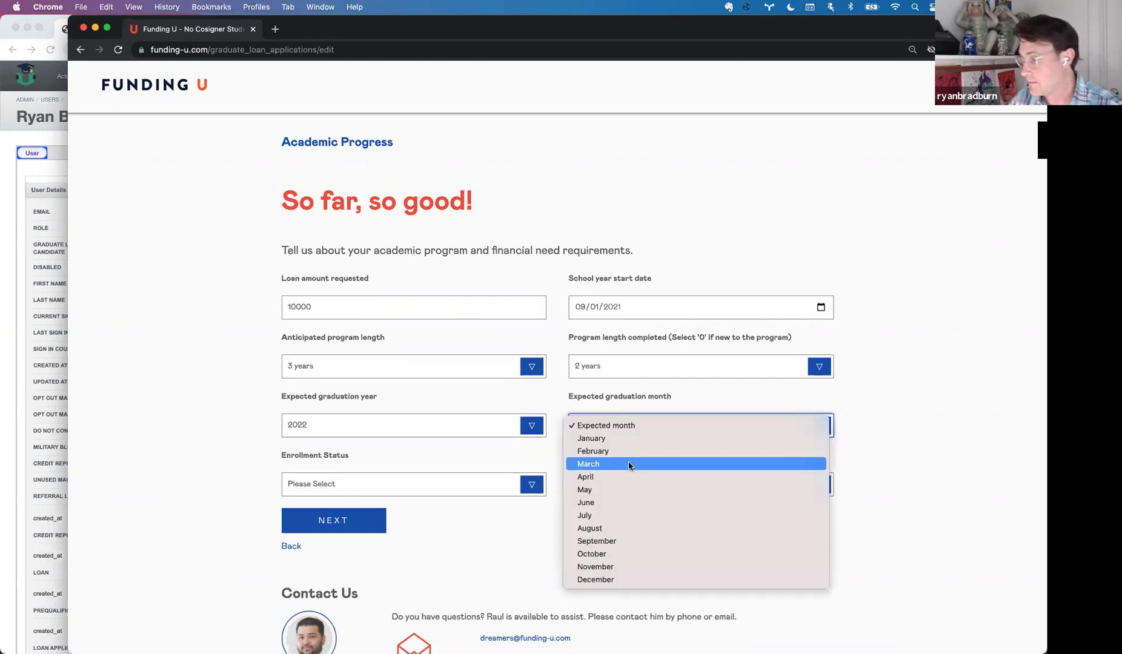
click(624, 492)
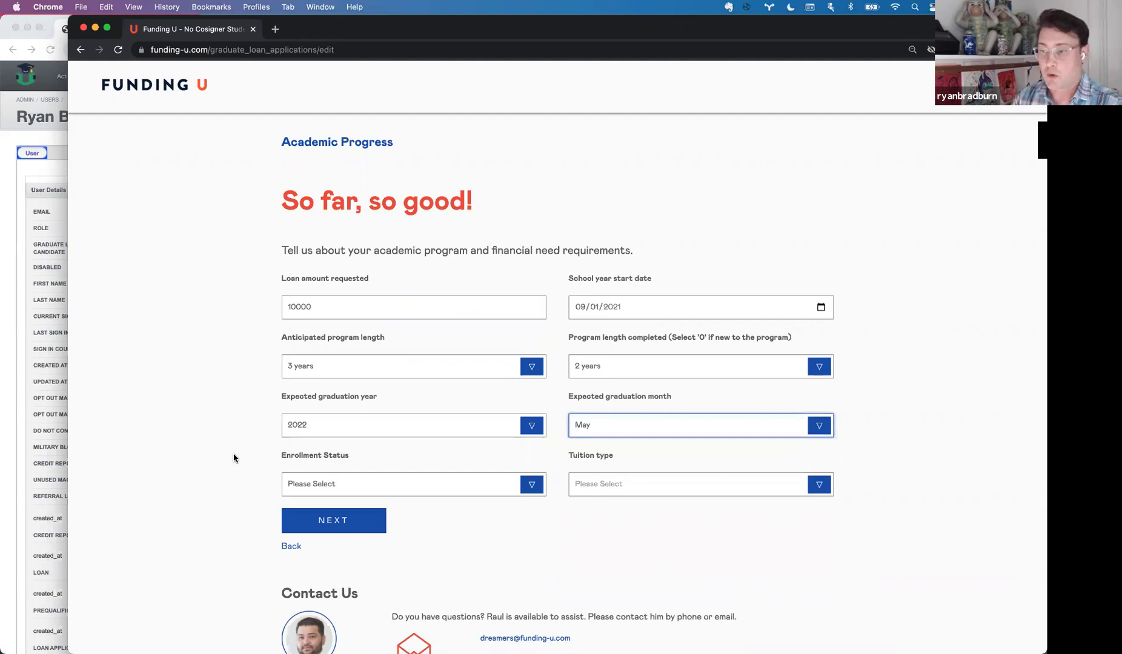
Step: Choose Full Time enrollment and In-State tuition, then submit the academic step
click(431, 492)
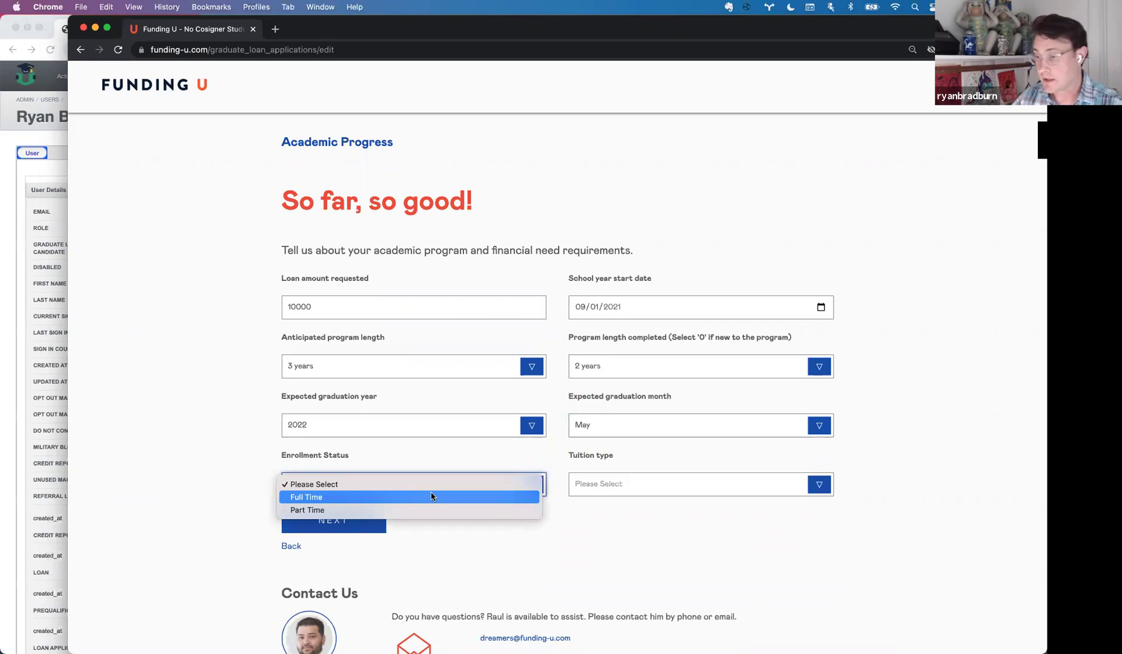
click(433, 496)
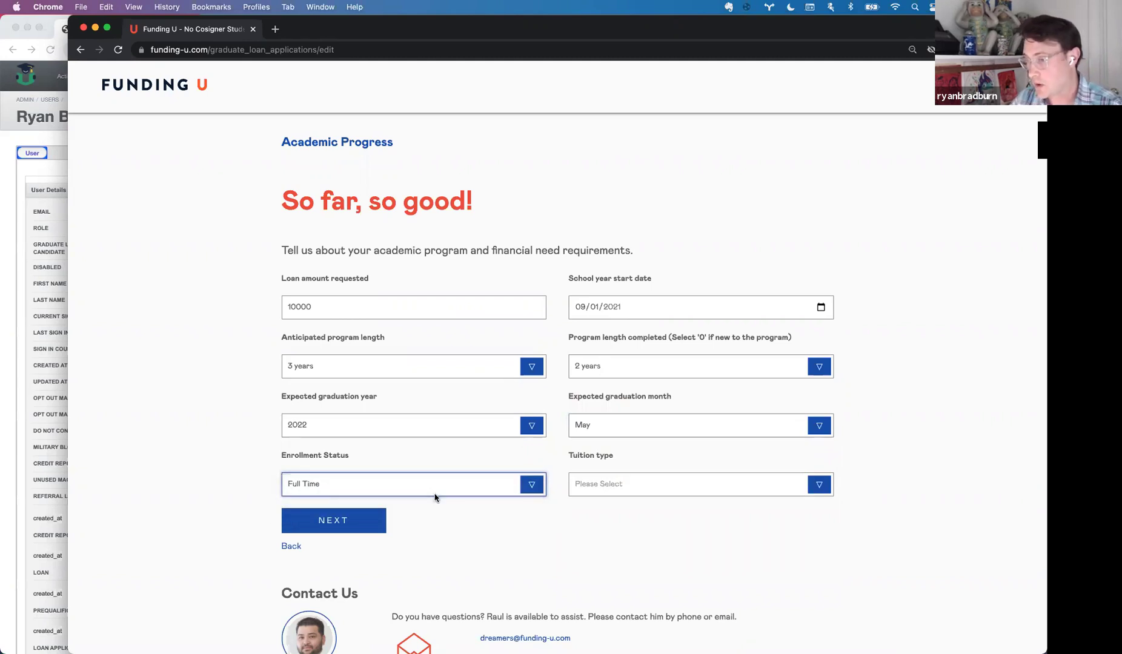
click(622, 484)
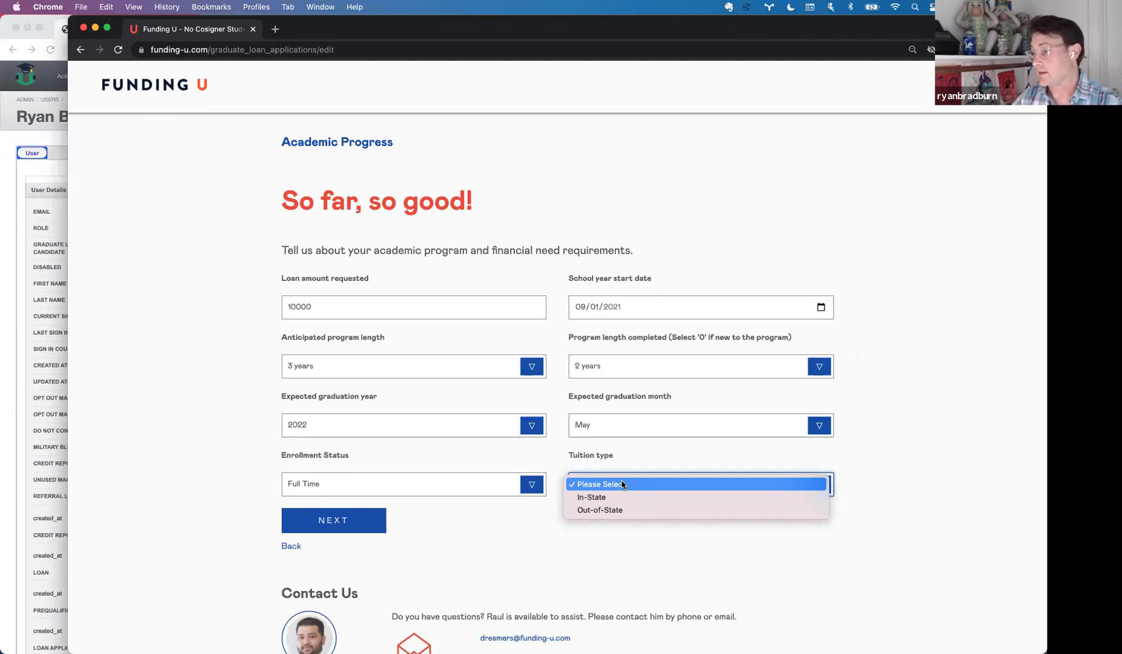
click(623, 497)
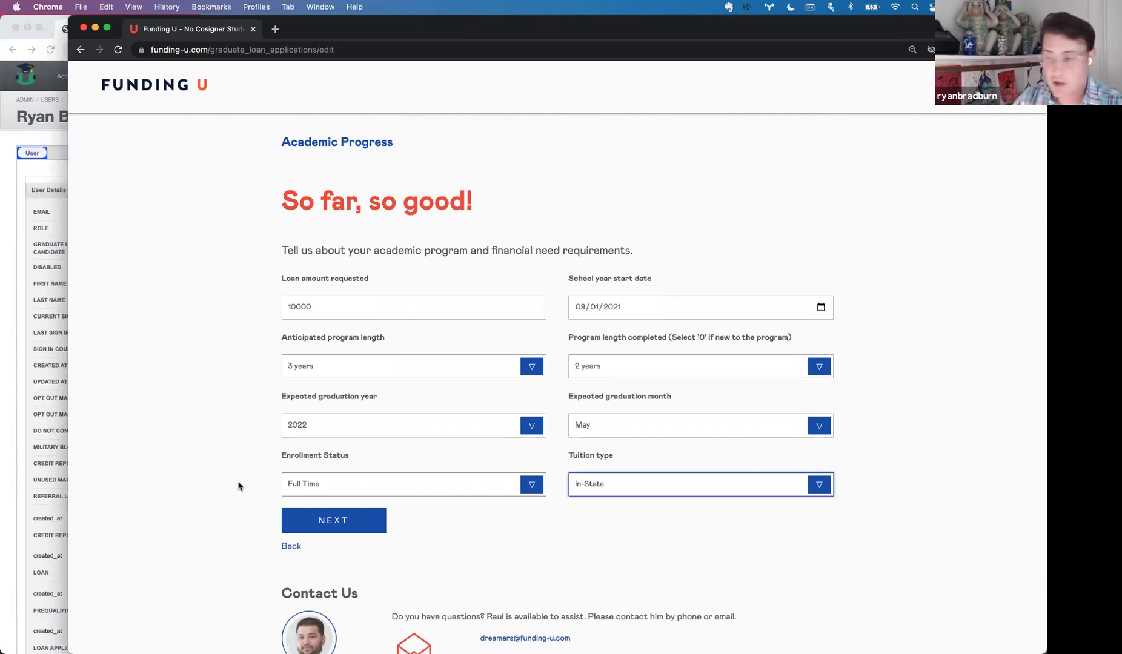
click(373, 538)
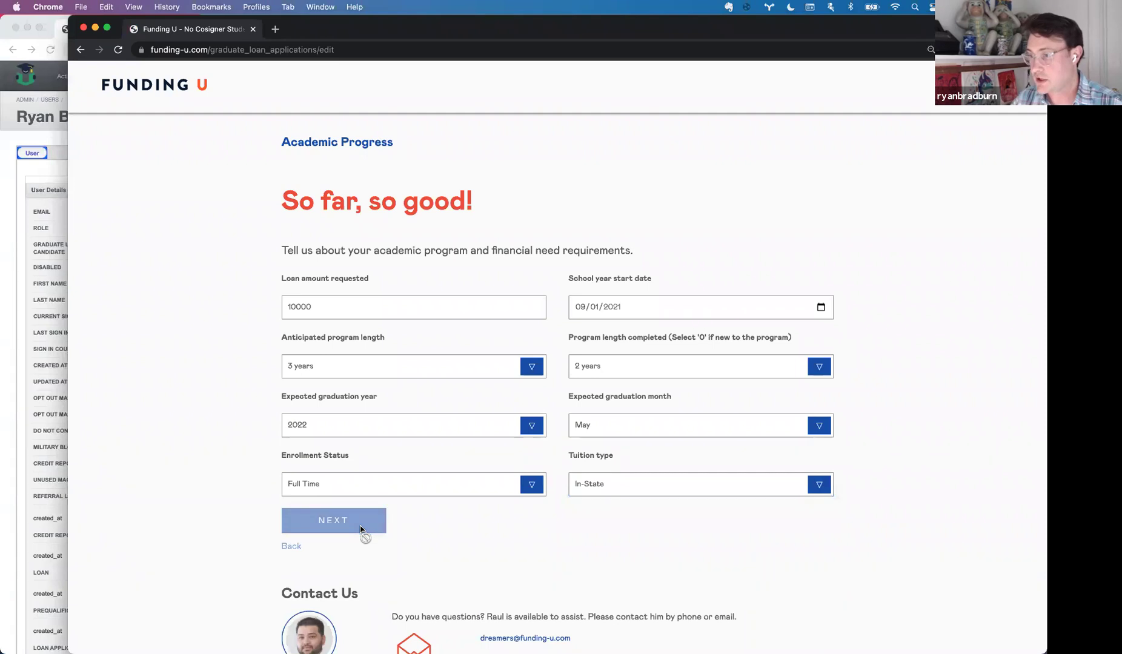
Step: Scroll the Financial Plan page to view its income, allowance and savings questions
scroll(239, 523, down, 2)
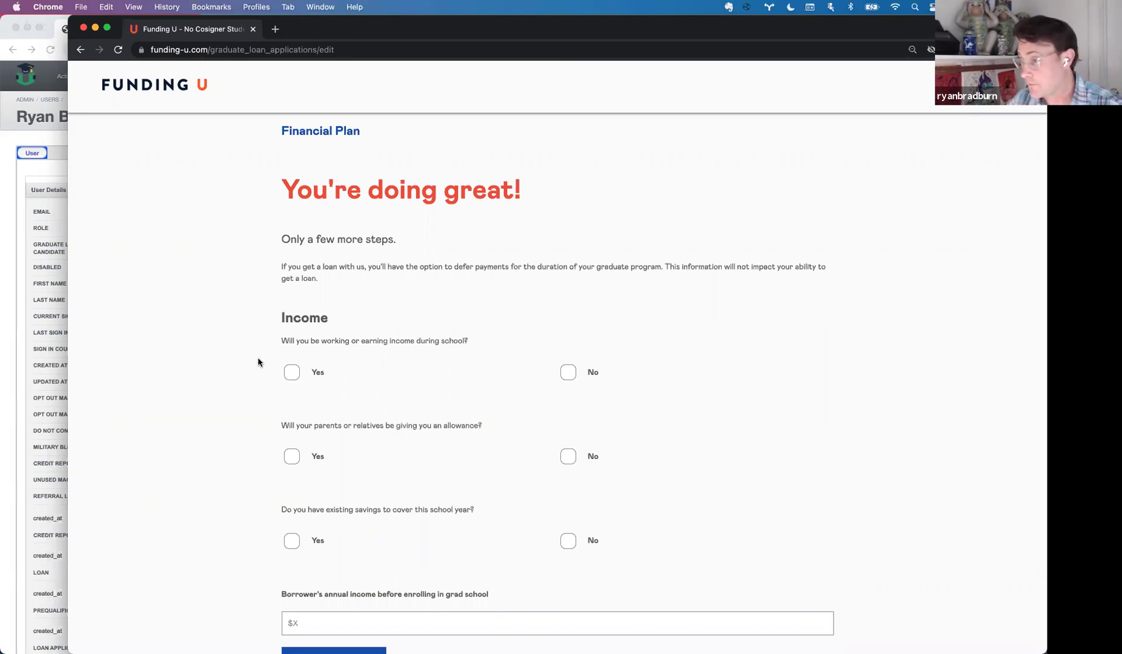
Step: Answer No to the working income, family allowance and existing savings questions
scroll(254, 363, down, 1)
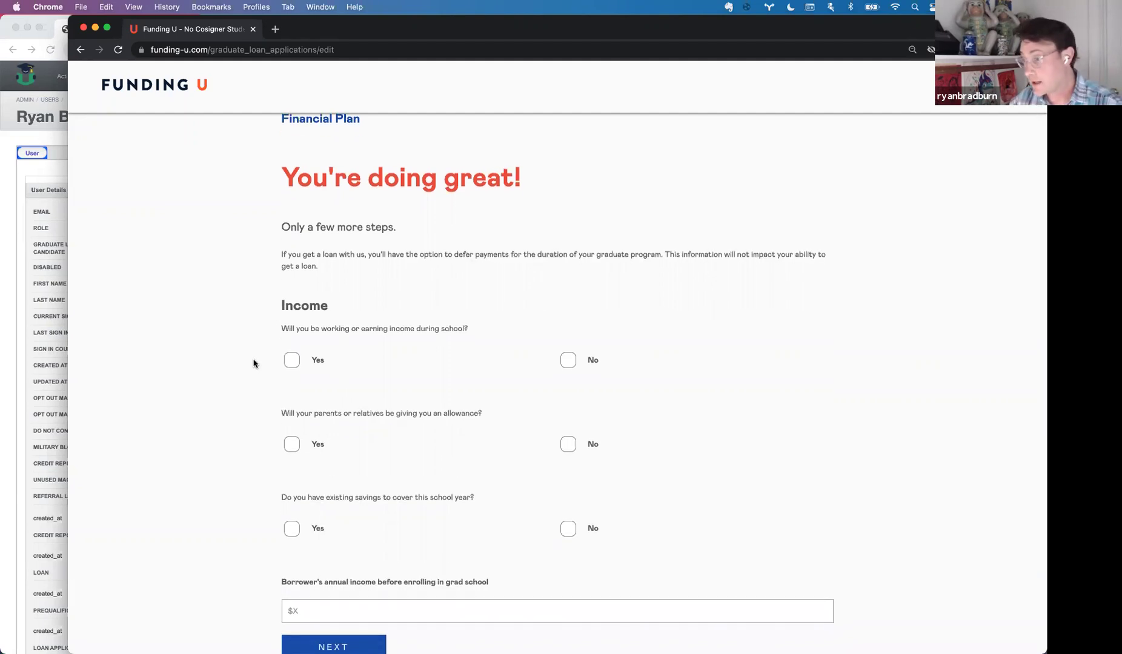
click(292, 360)
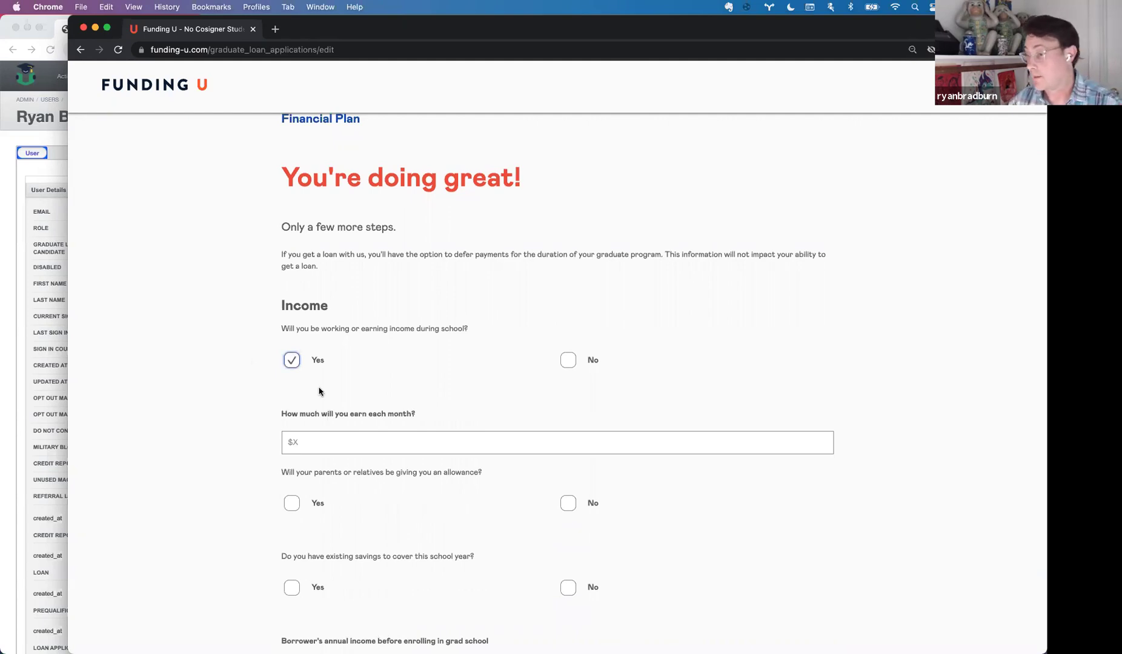
click(333, 418)
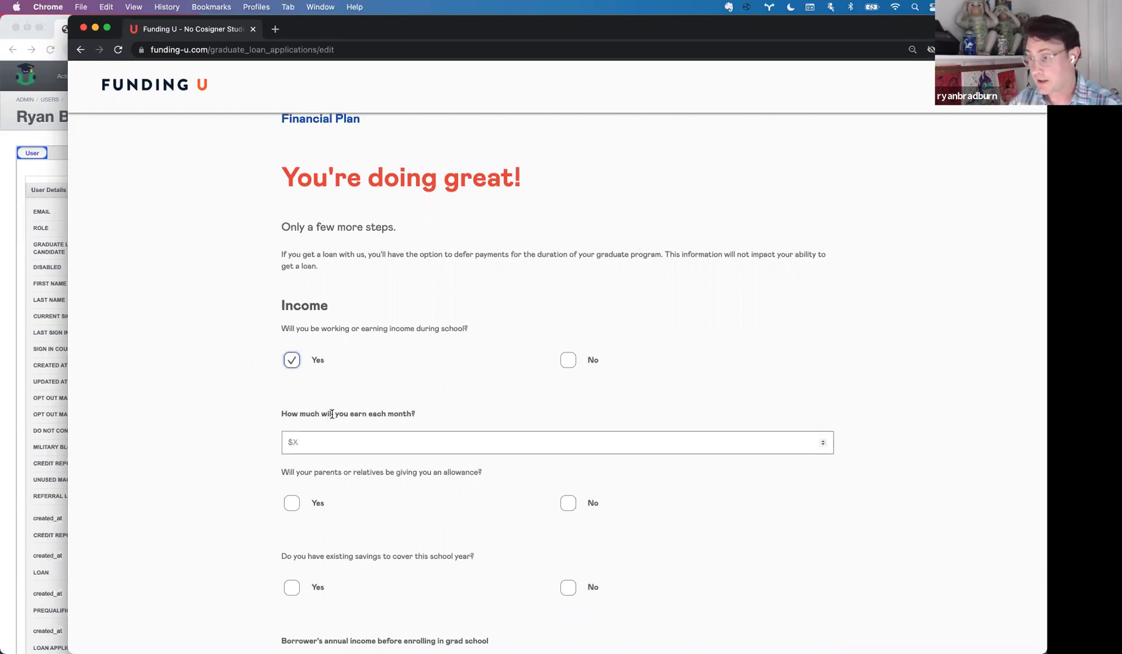
click(567, 363)
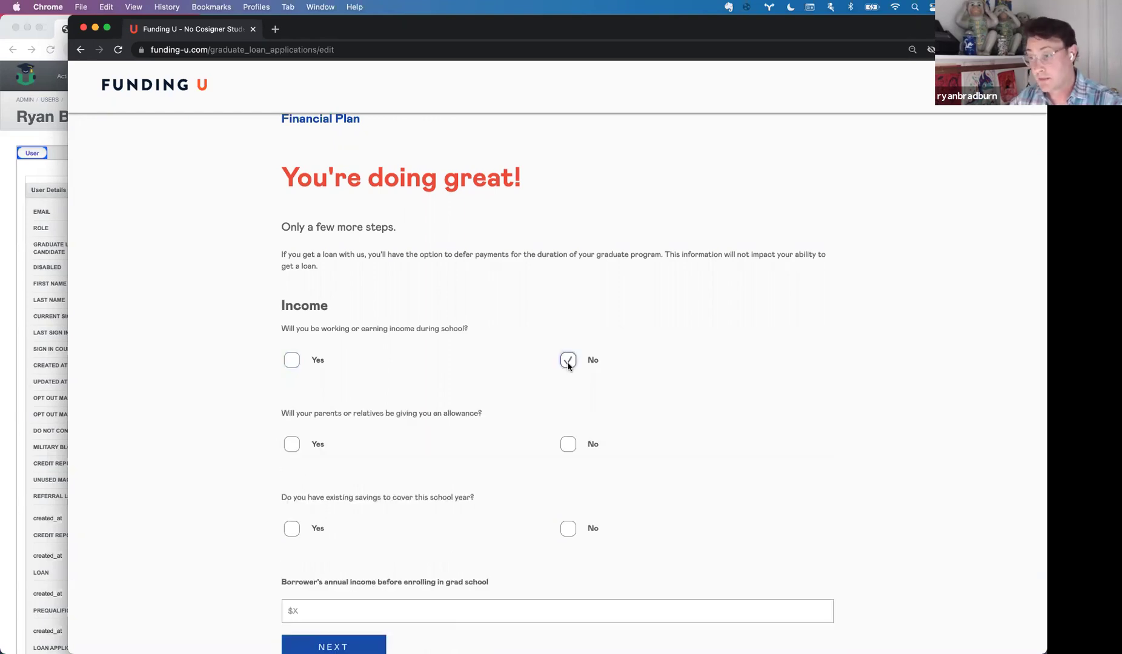
scroll(515, 460, down, 1)
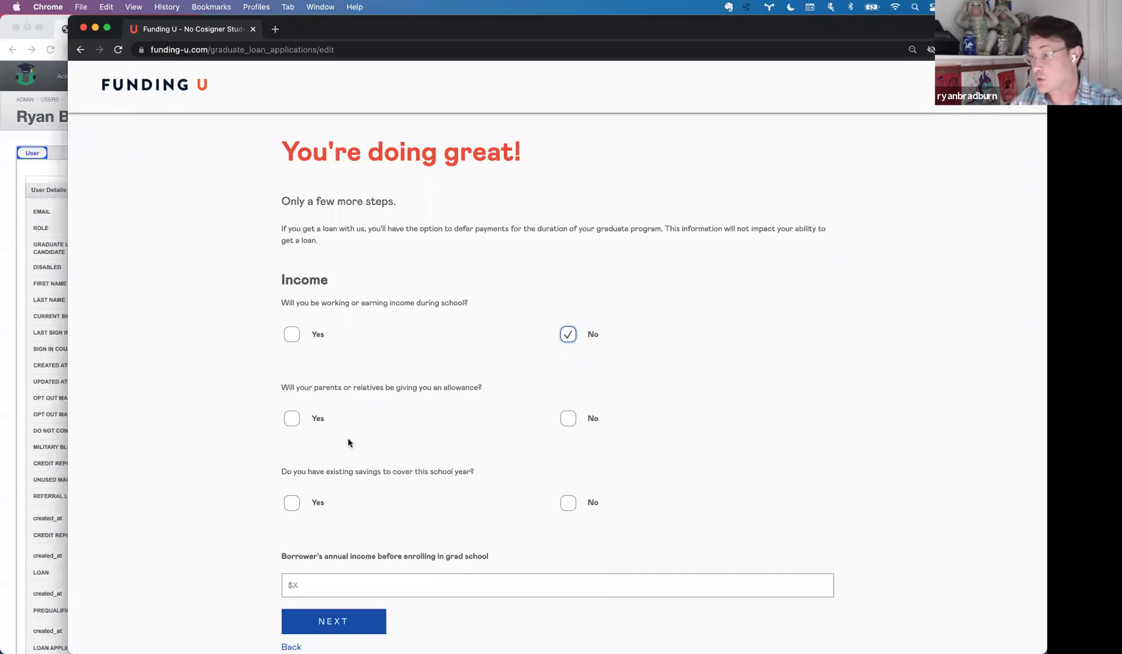
click(290, 419)
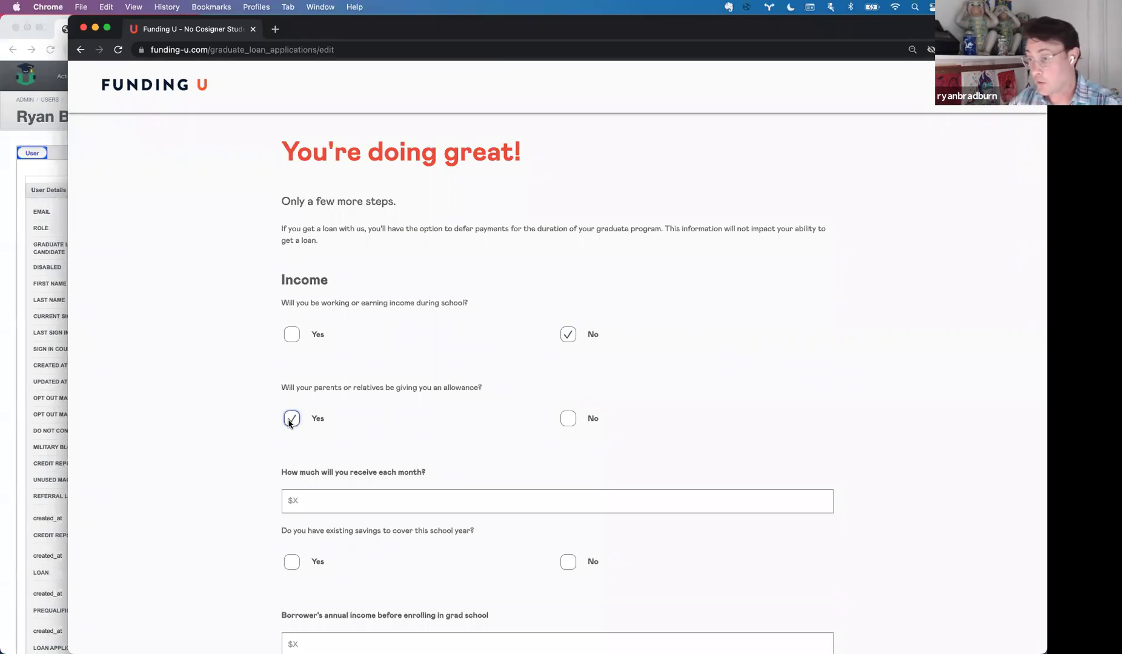
click(570, 420)
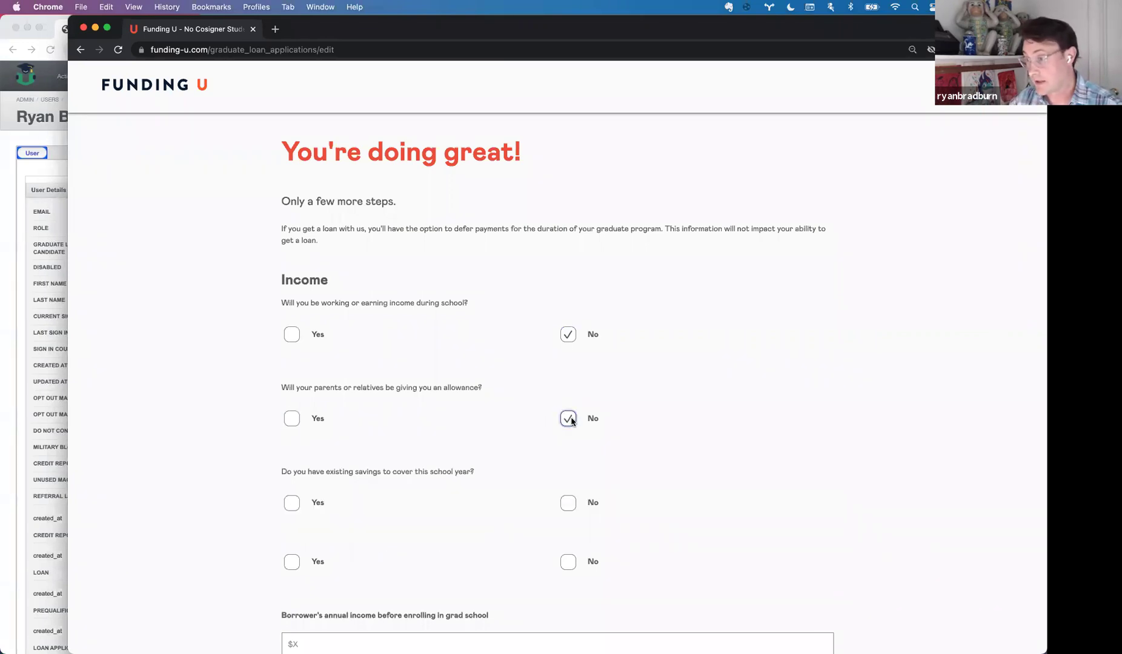
scroll(525, 433, down, 2)
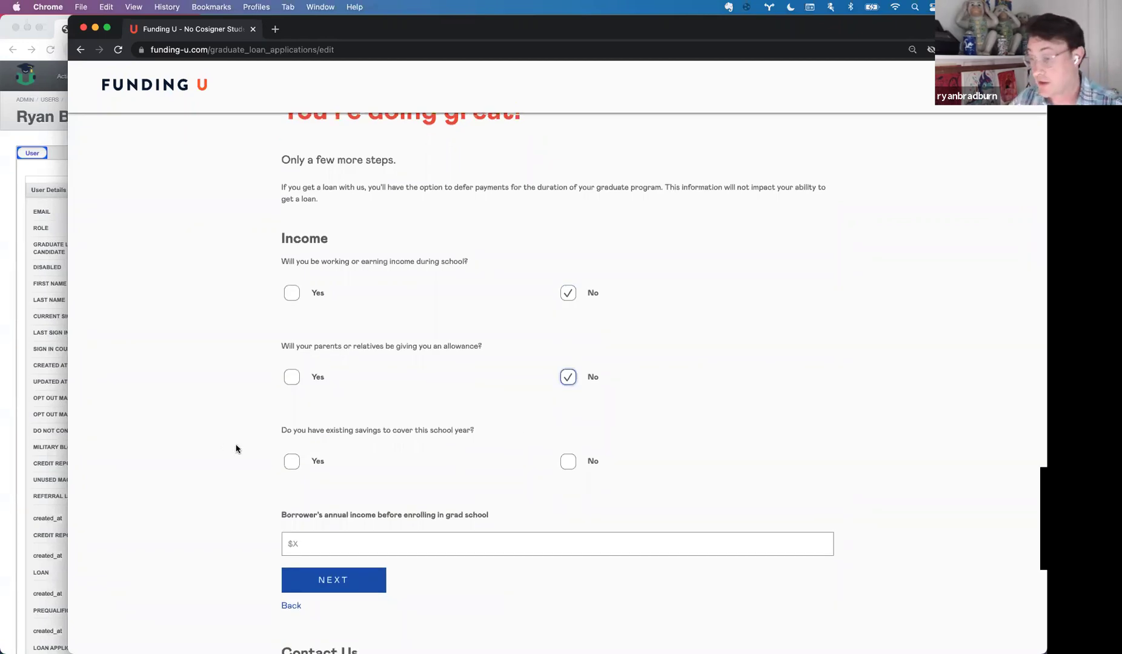
click(290, 462)
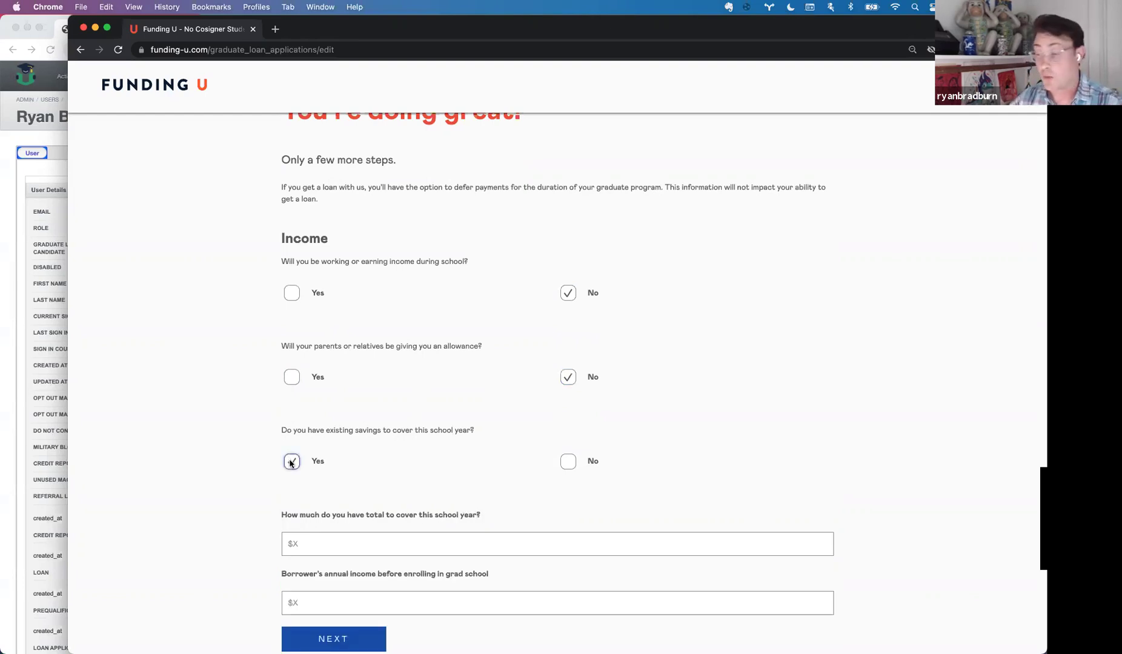
click(569, 464)
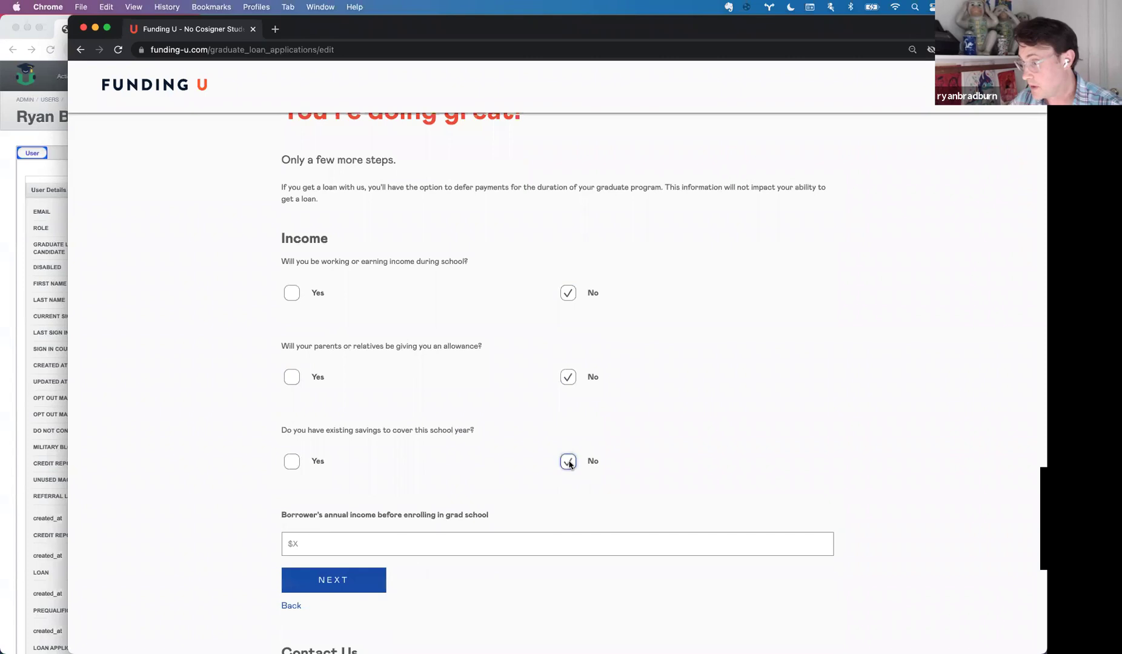
scroll(269, 486, down, 1)
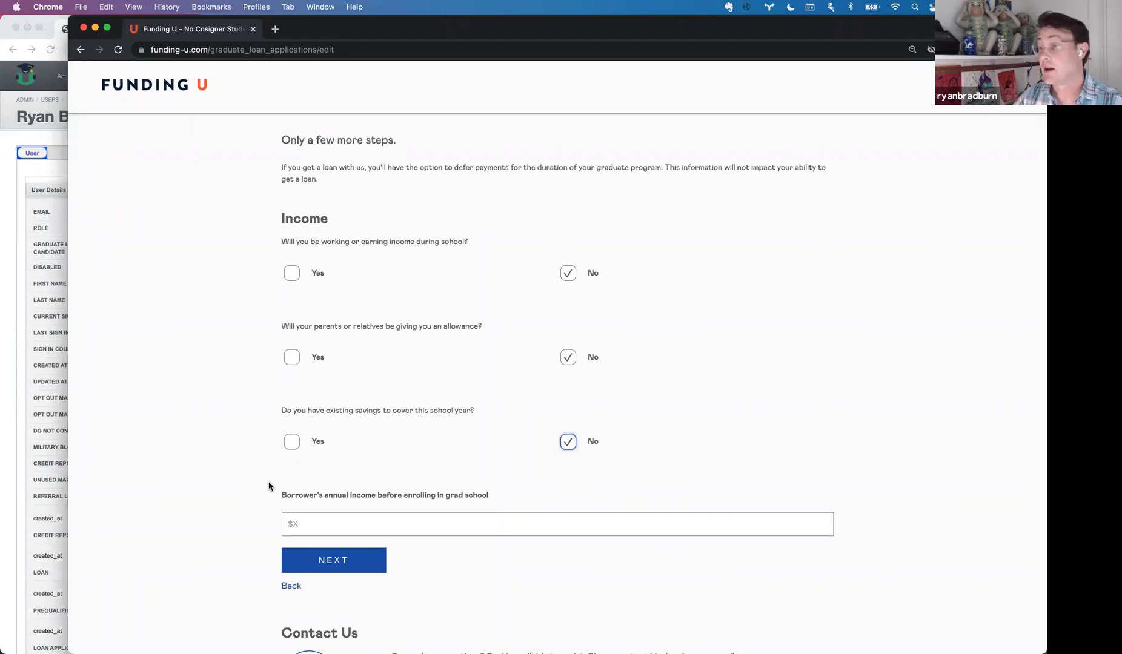
Step: Enter 20000 as annual income before grad school and submit the financial plan
click(333, 517)
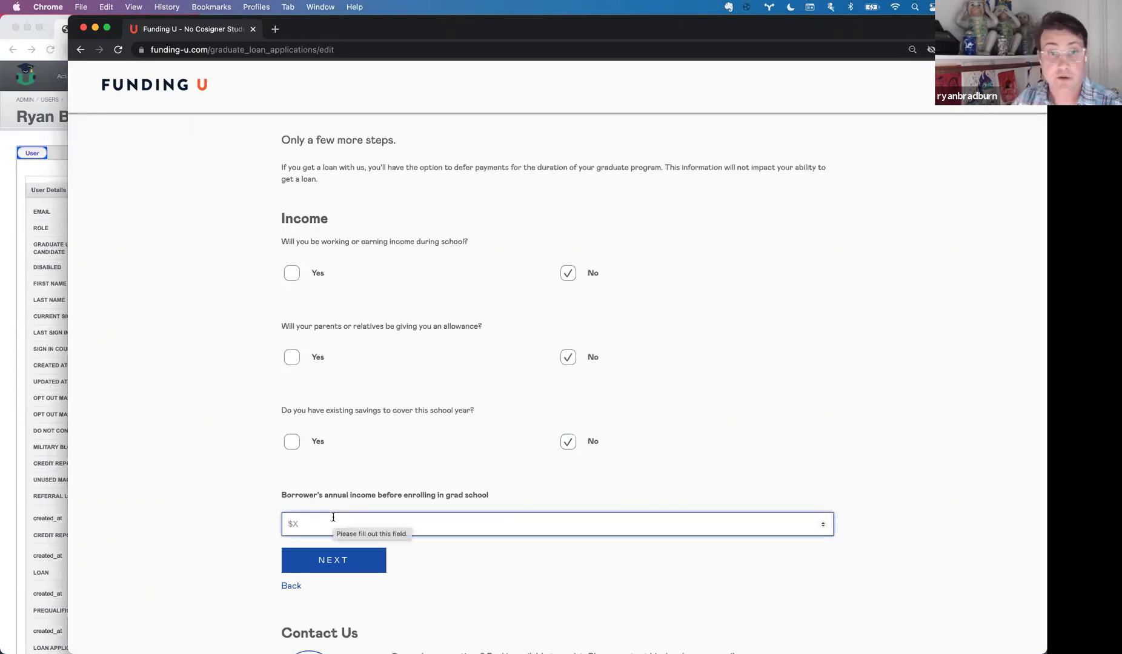
text(20000)
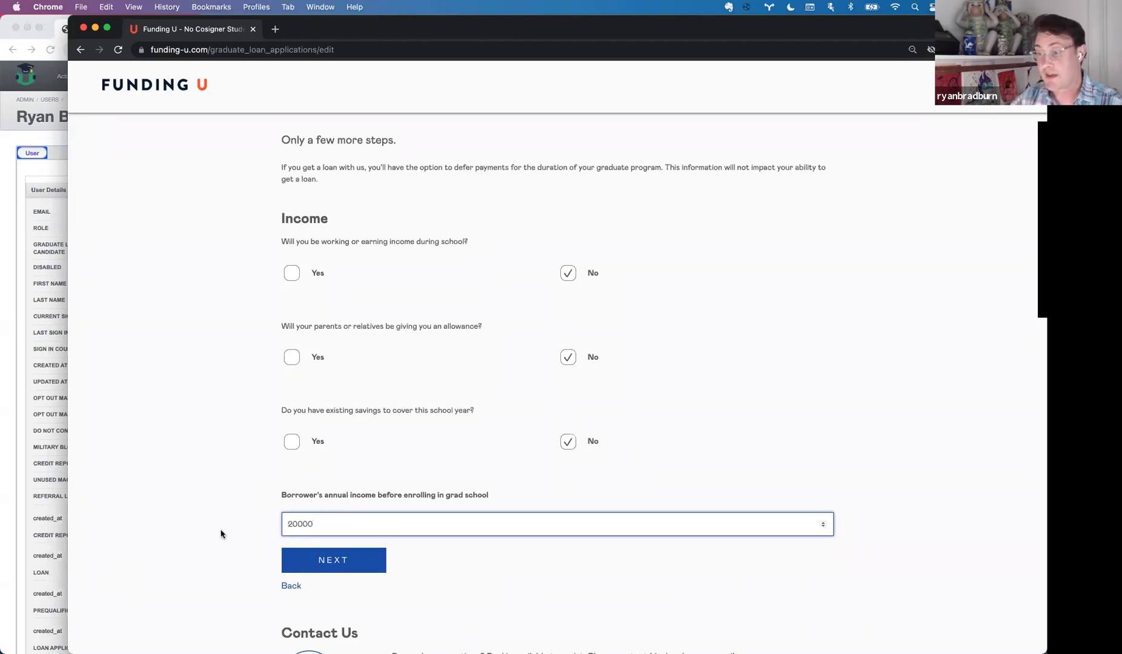
click(343, 560)
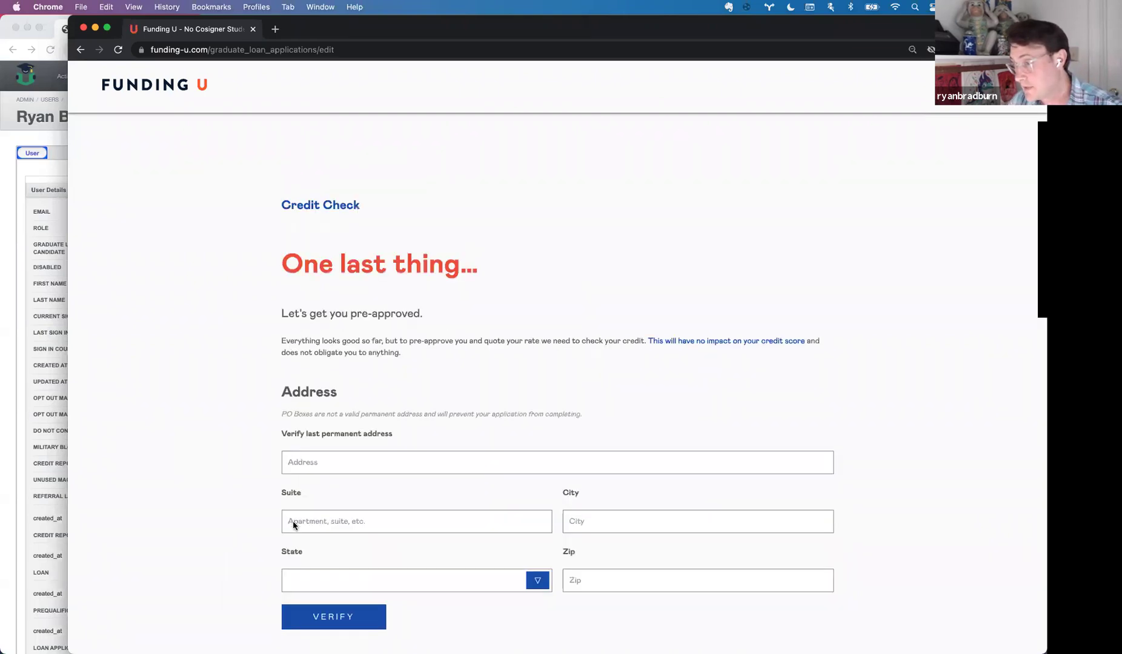
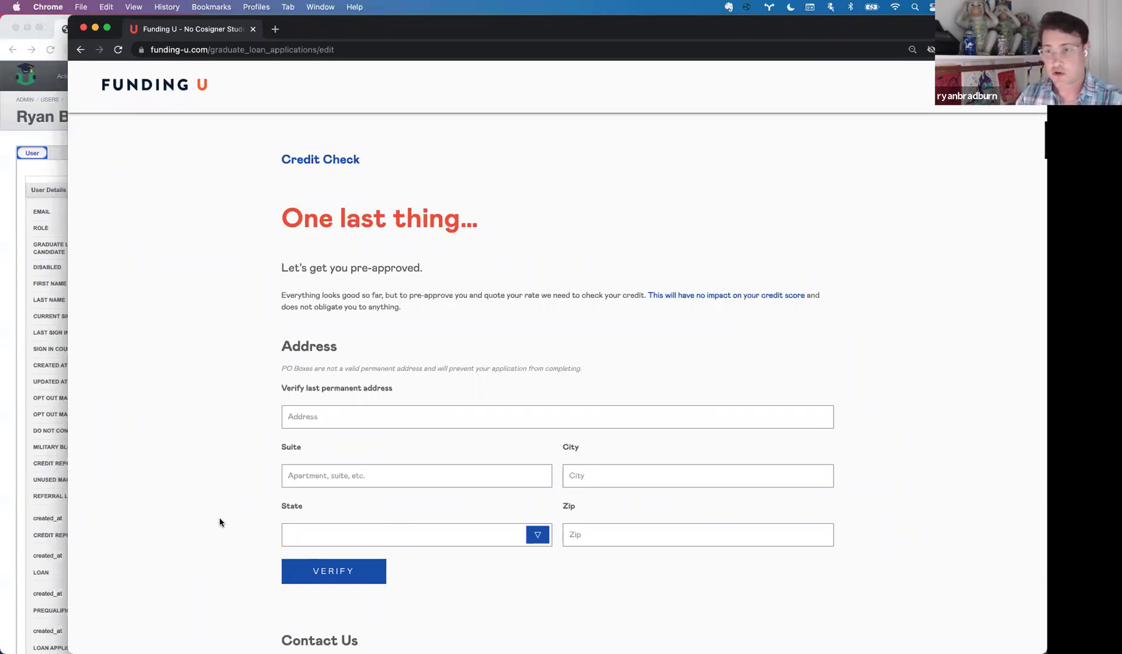
Step: Enter the permanent street address, city, state and zip code, then verify the address
click(322, 418)
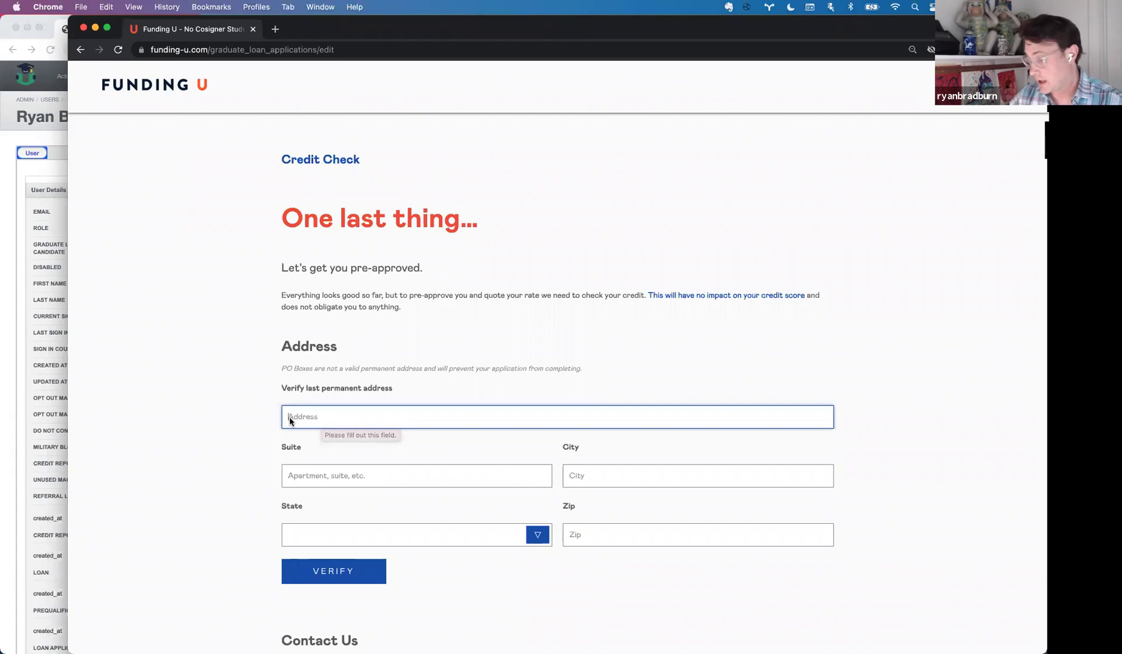
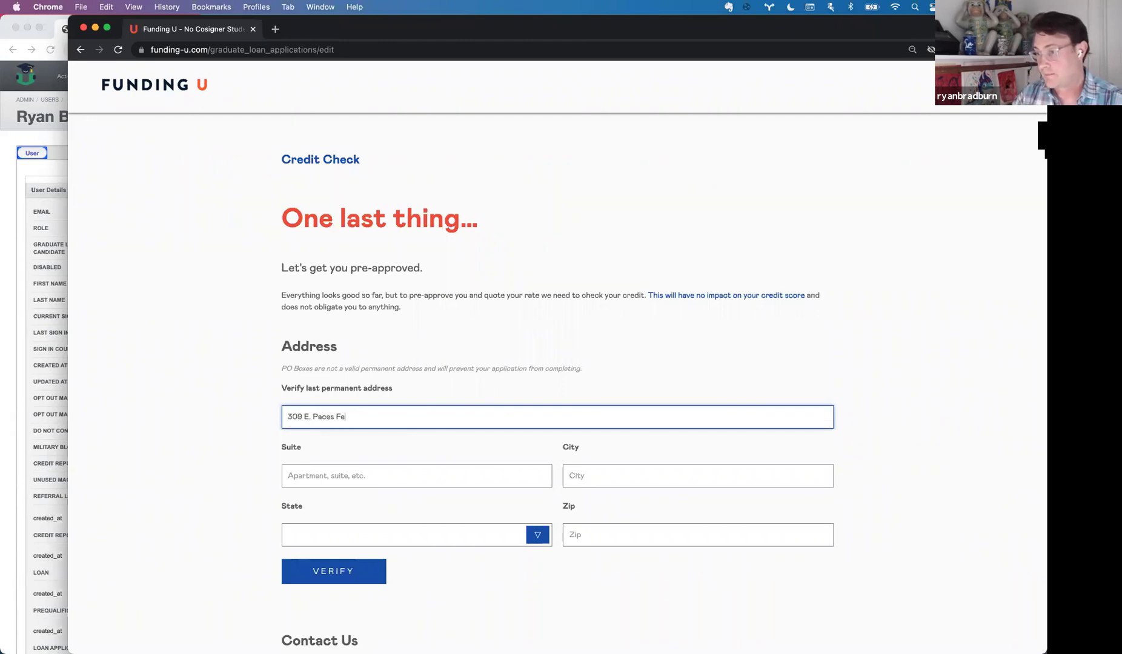
click(698, 475)
text(Atl)
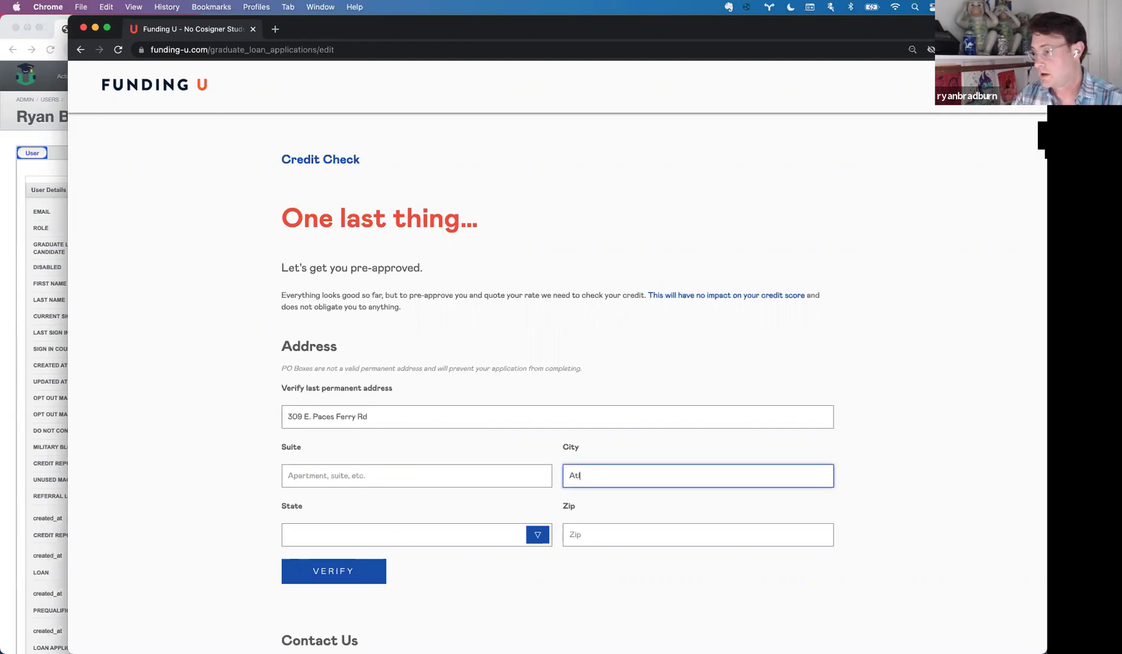
text(anta)
key(Tab)
key(g)
key(Tab)
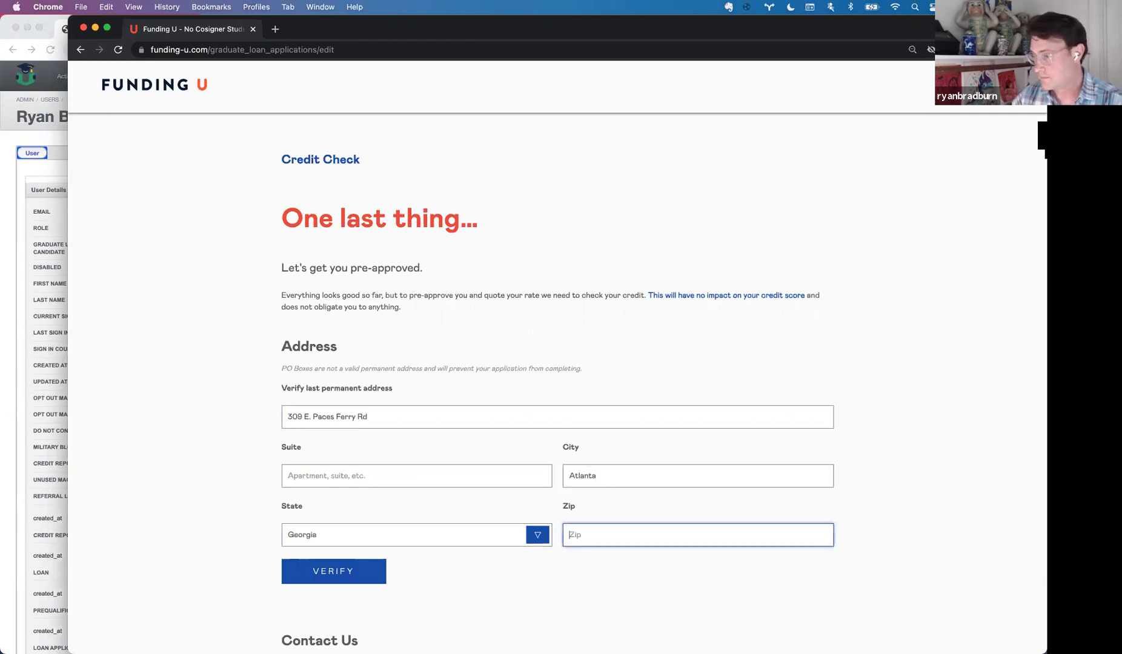
text(30309)
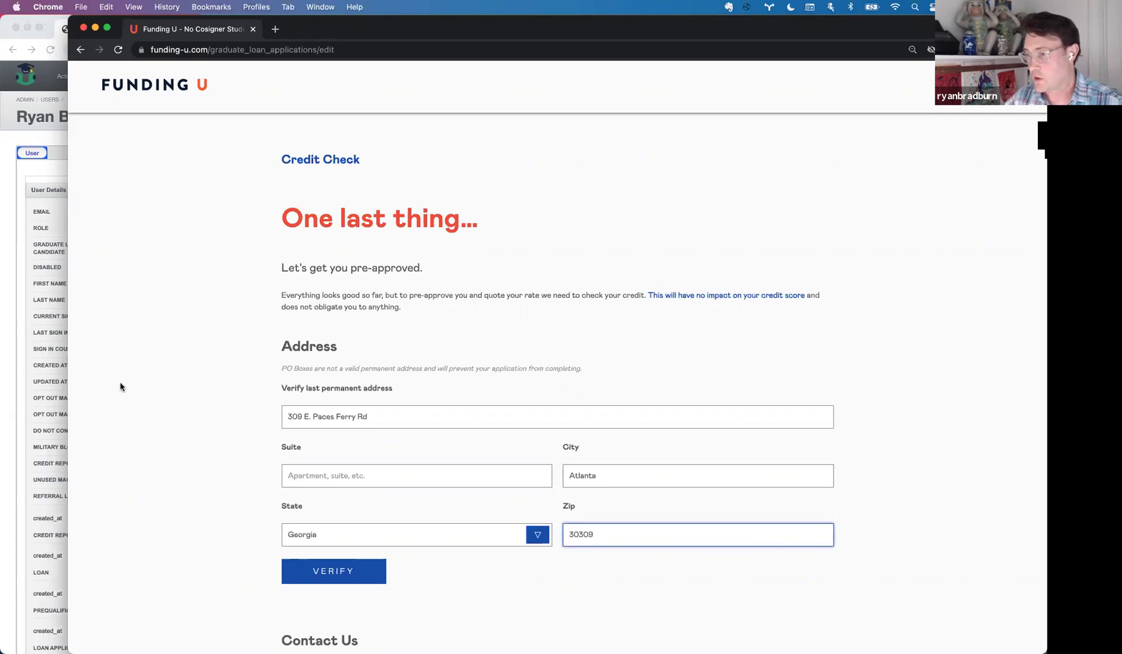
scroll(200, 456, down, 3)
click(318, 503)
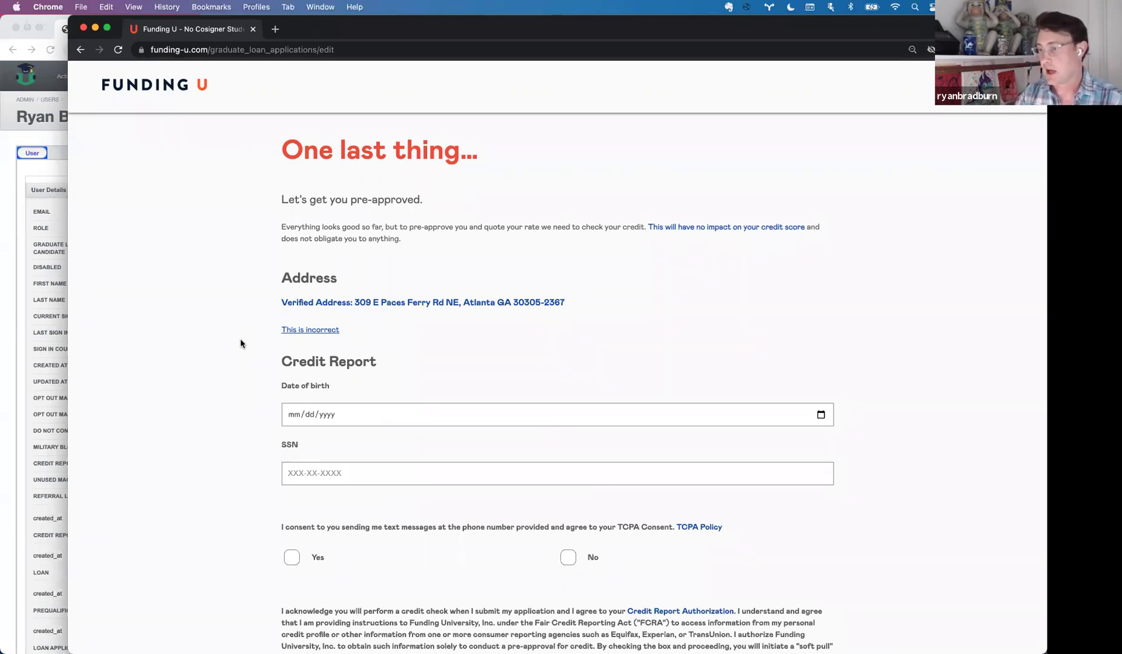
Step: Fill in the applicant's date of birth and Social Security number in the Credit Report section
click(289, 417)
text(01/)
text(01/)
text(2000)
key(Tab)
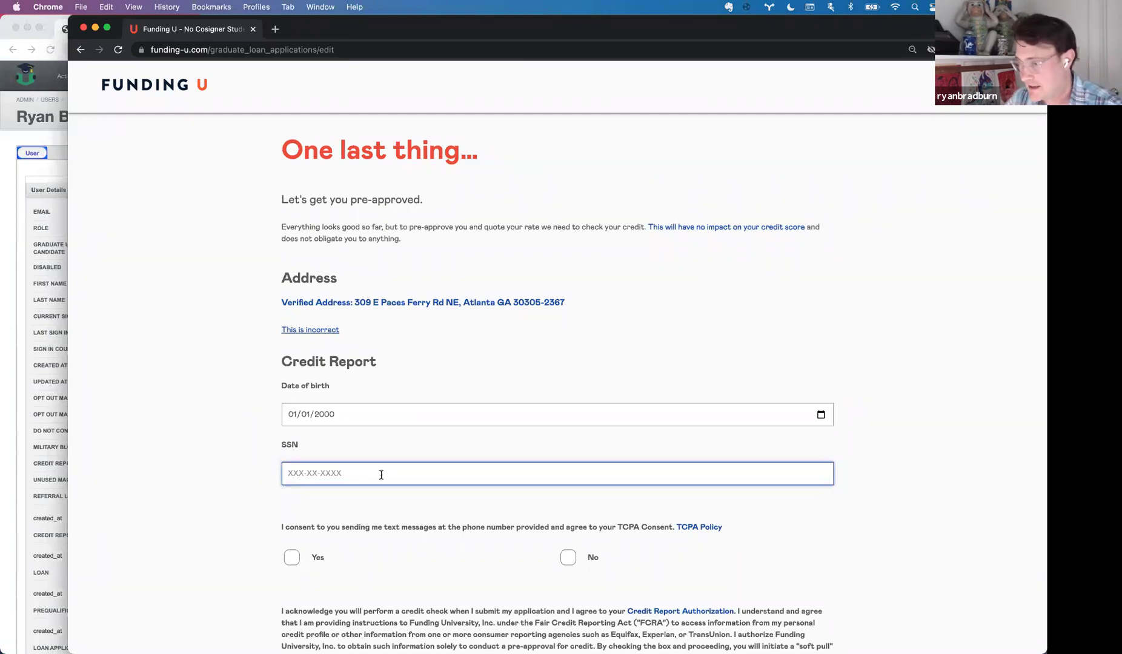
text(XXX-XX-XXX4)
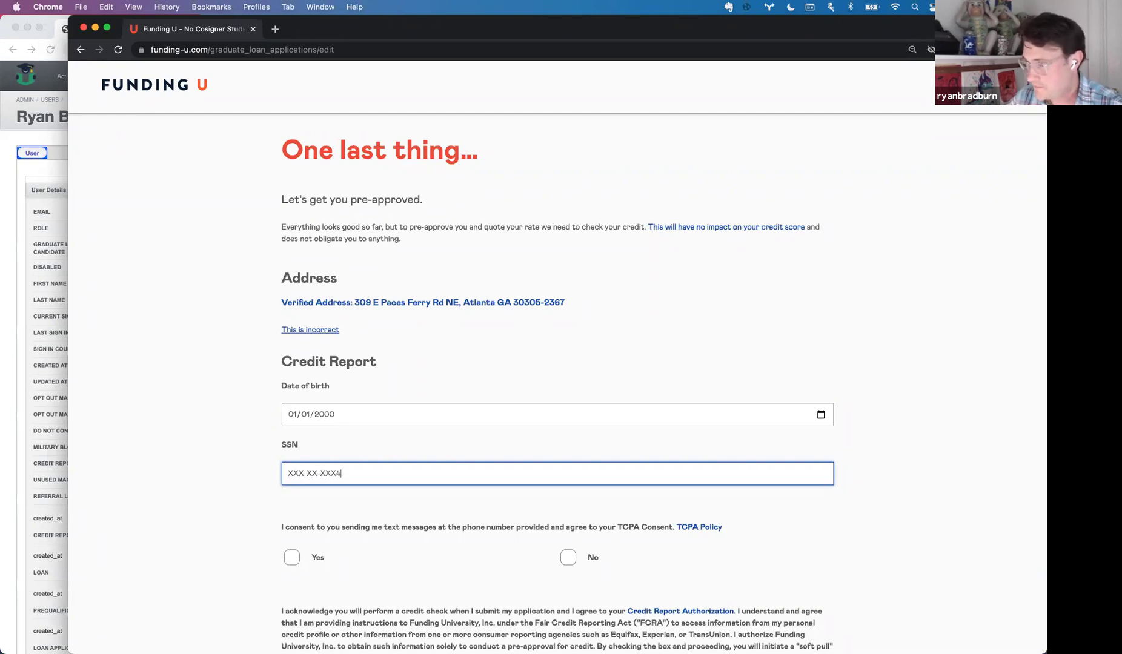
scroll(247, 502, down, 2)
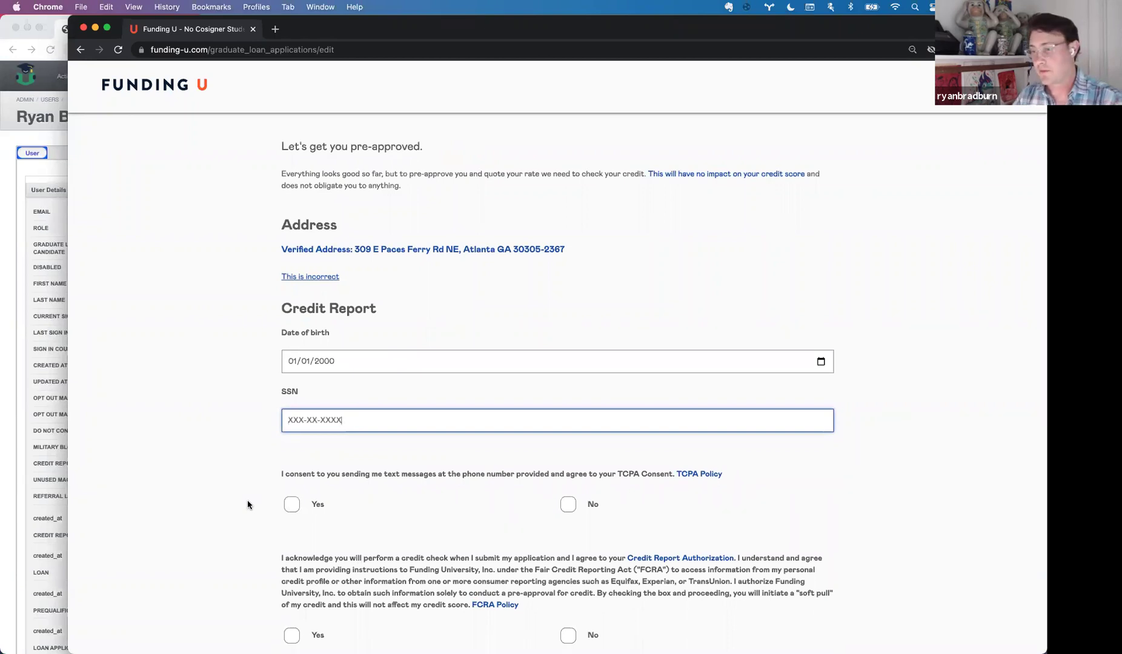
scroll(247, 501, down, 1)
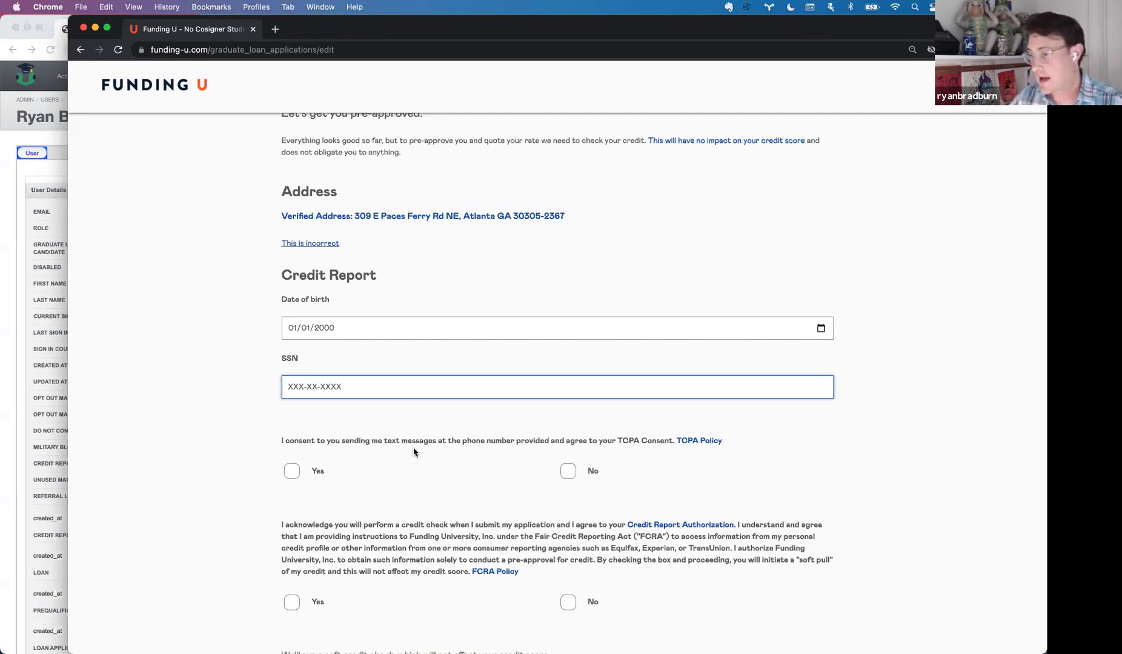
Step: Answer Yes to the text-message consent and the soft credit check authorization
click(293, 473)
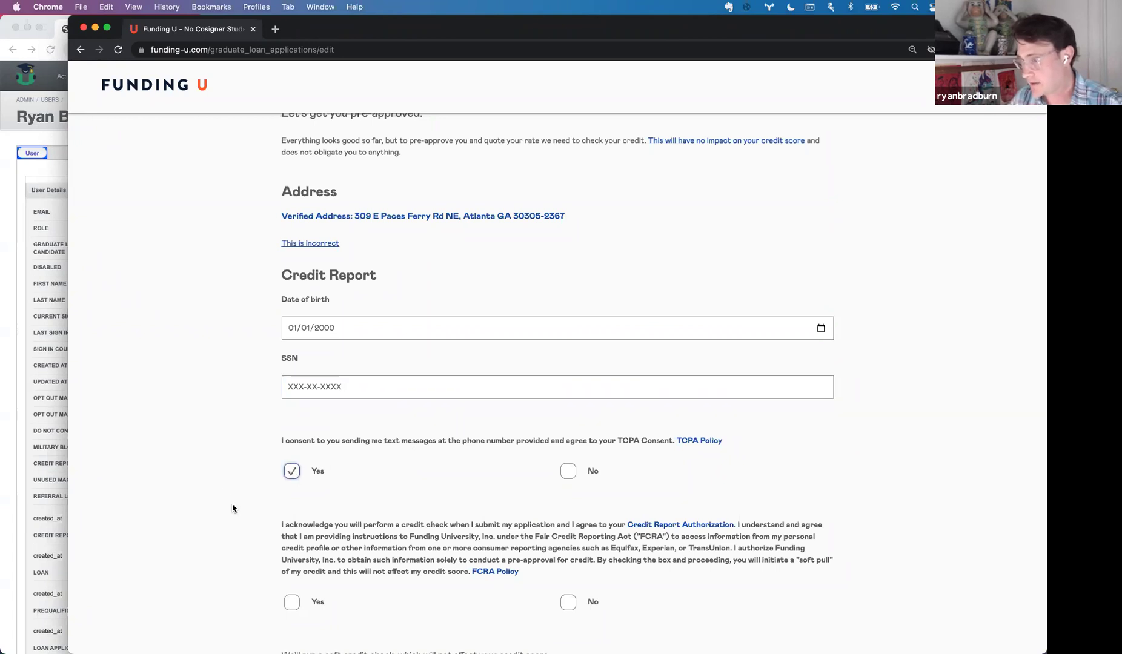
scroll(240, 525, down, 2)
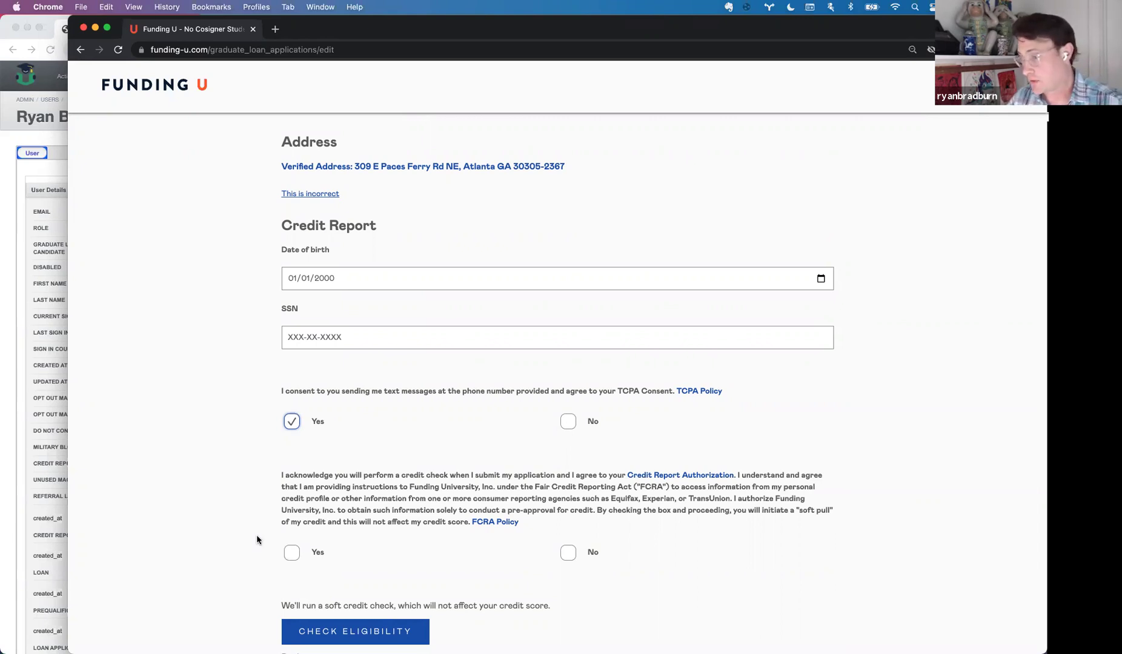
click(291, 553)
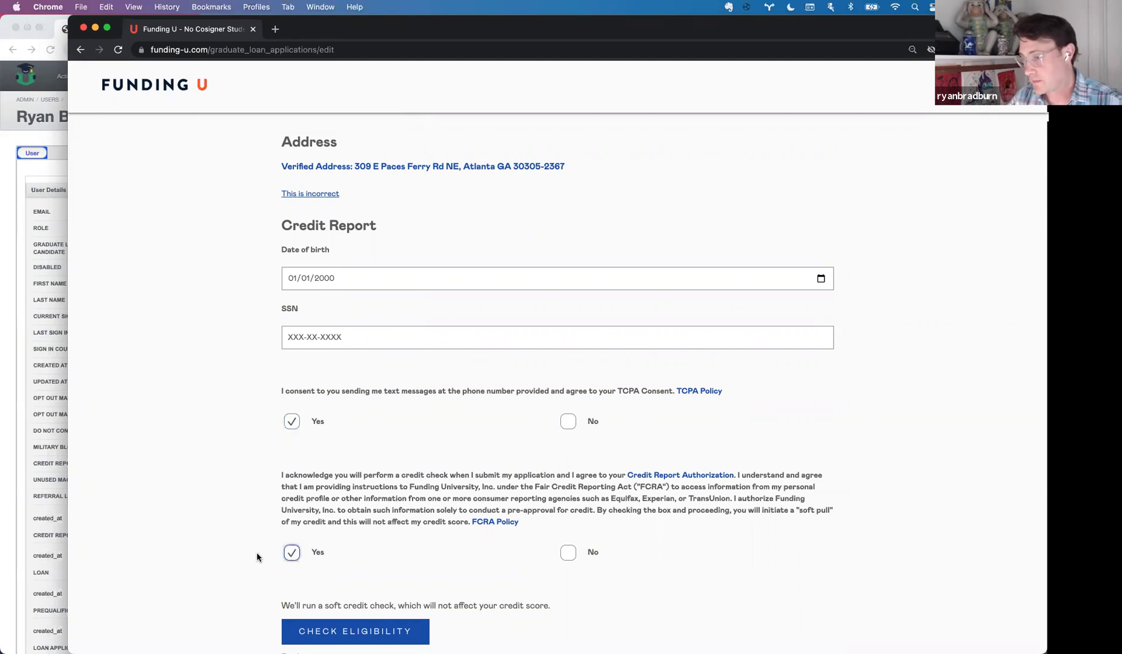
scroll(257, 557, down, 1)
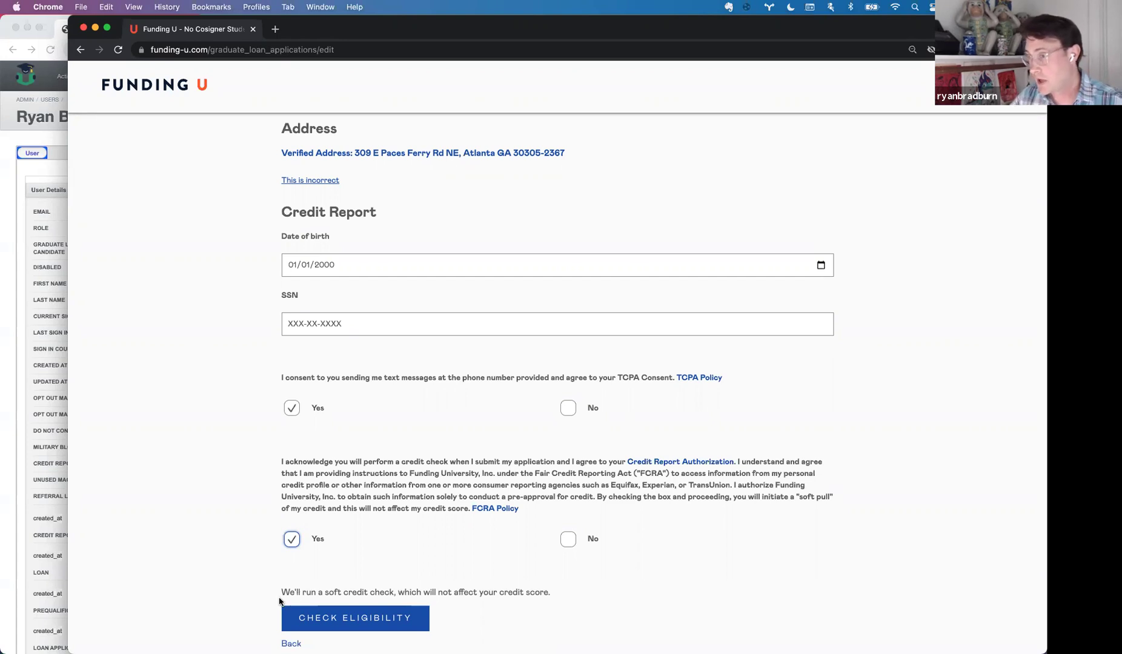
Step: Run the eligibility credit check and review the 'You're pre-approved!' payment plan options
click(309, 612)
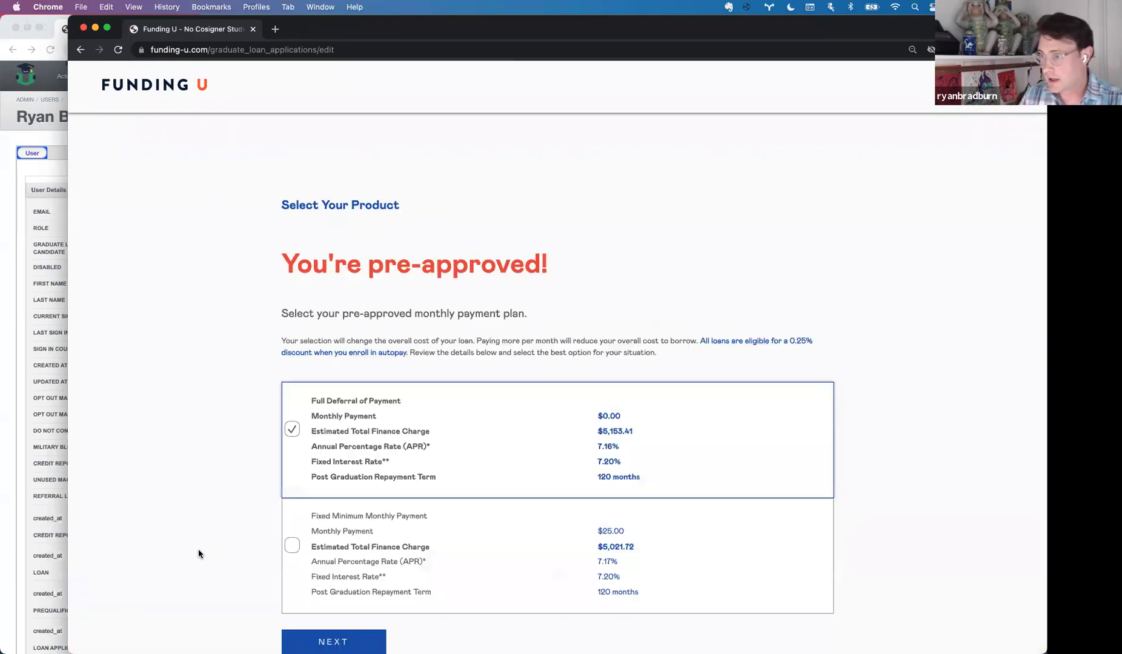
scroll(198, 550, down, 1)
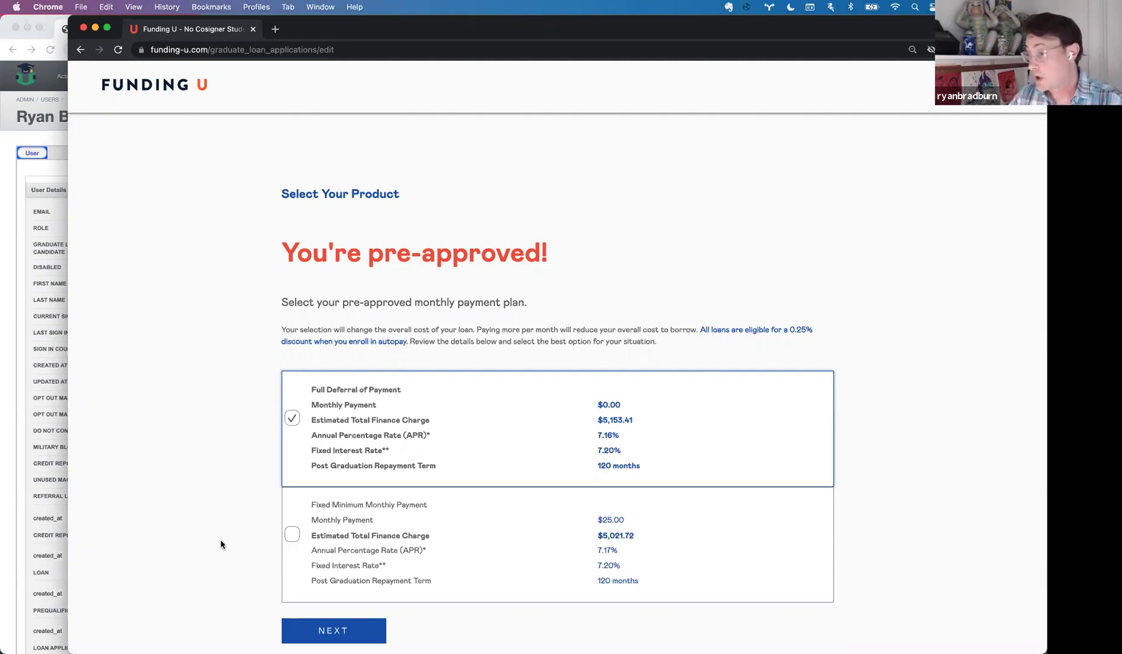
scroll(221, 545, down, 5)
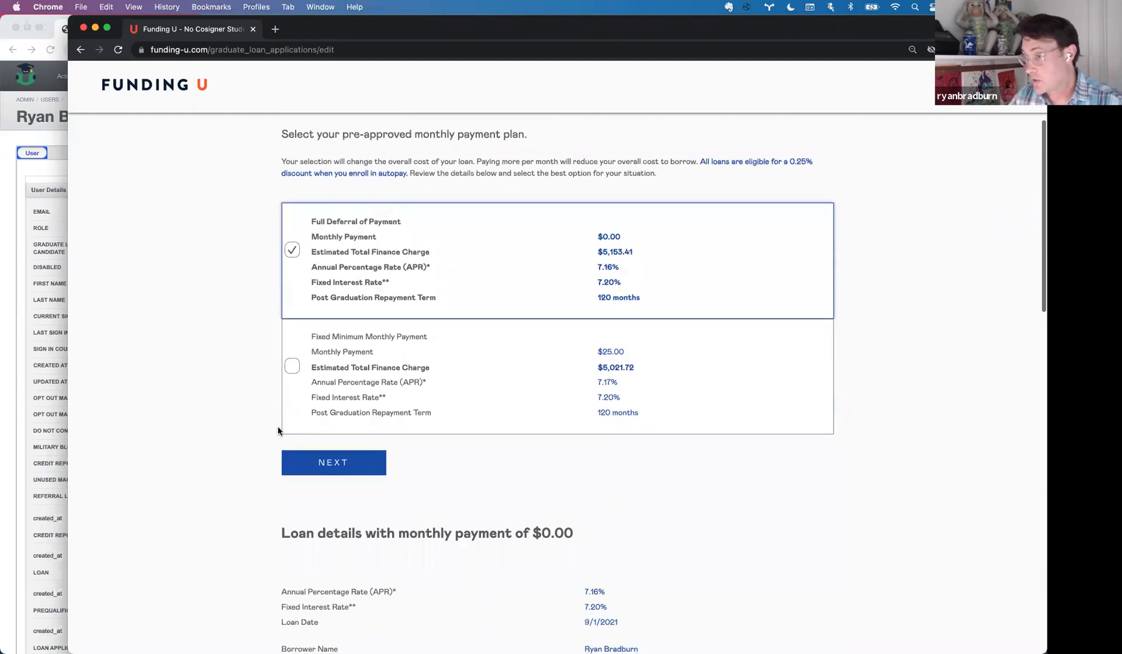
Step: Toggle between the Fixed Minimum Monthly Payment and Full Deferral plans to compare their loan details
click(292, 367)
click(293, 251)
click(293, 367)
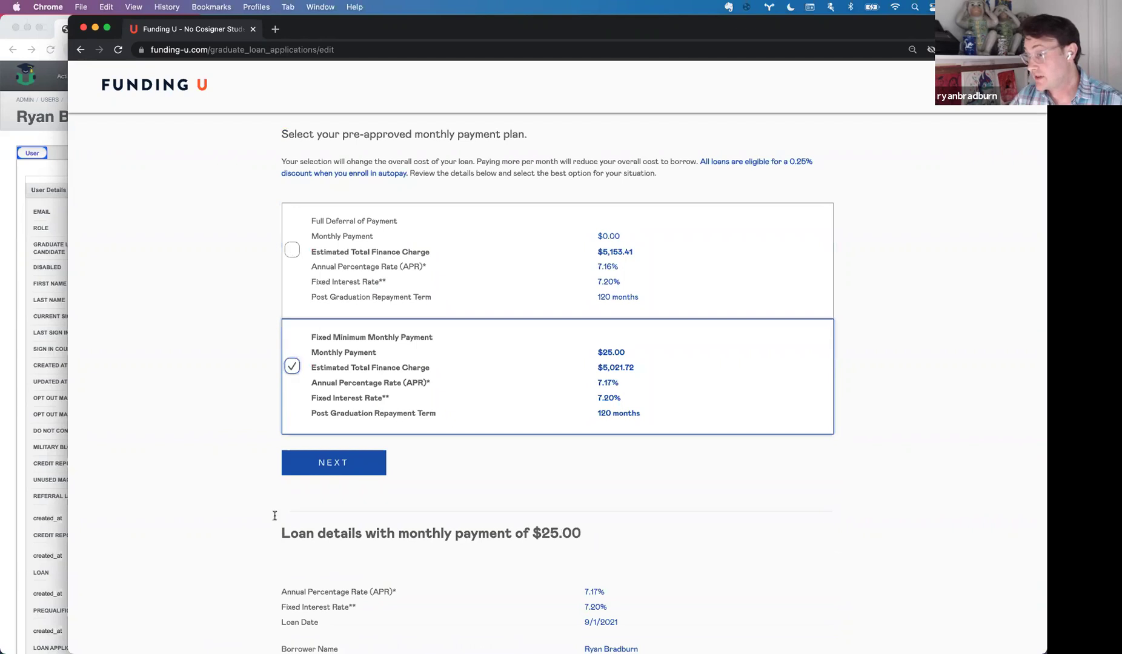
scroll(390, 566, down, 2)
scroll(391, 566, down, 8)
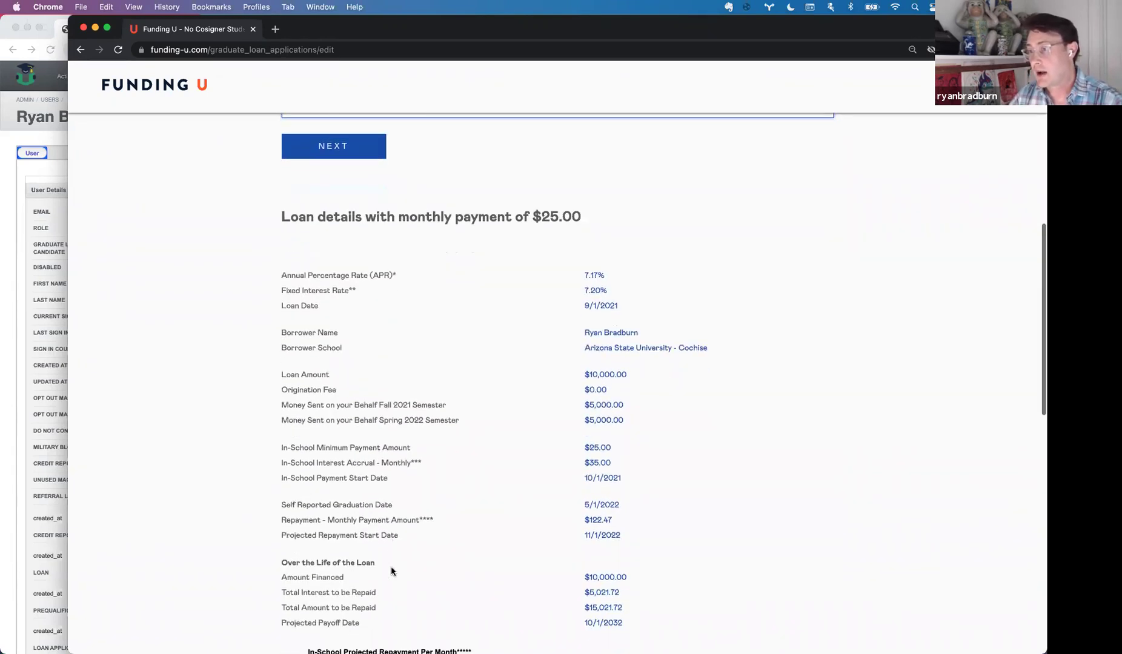
scroll(390, 572, down, 3)
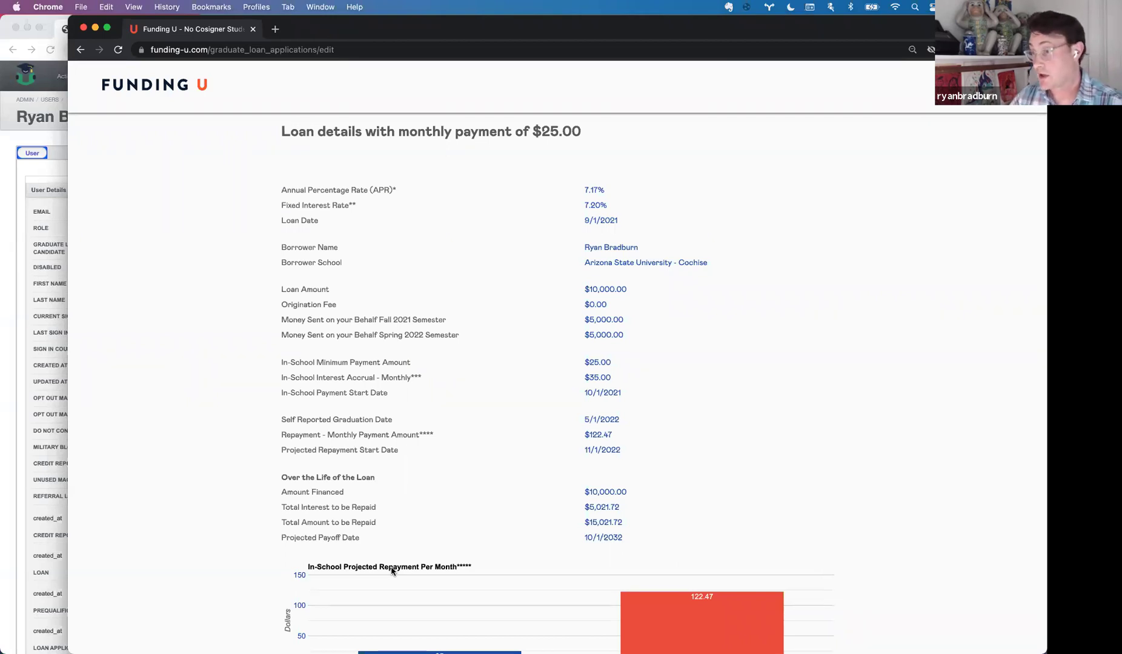
Step: Select the Full Deferral of Payment plan at $0.00 monthly and submit it
scroll(389, 547, up, 6)
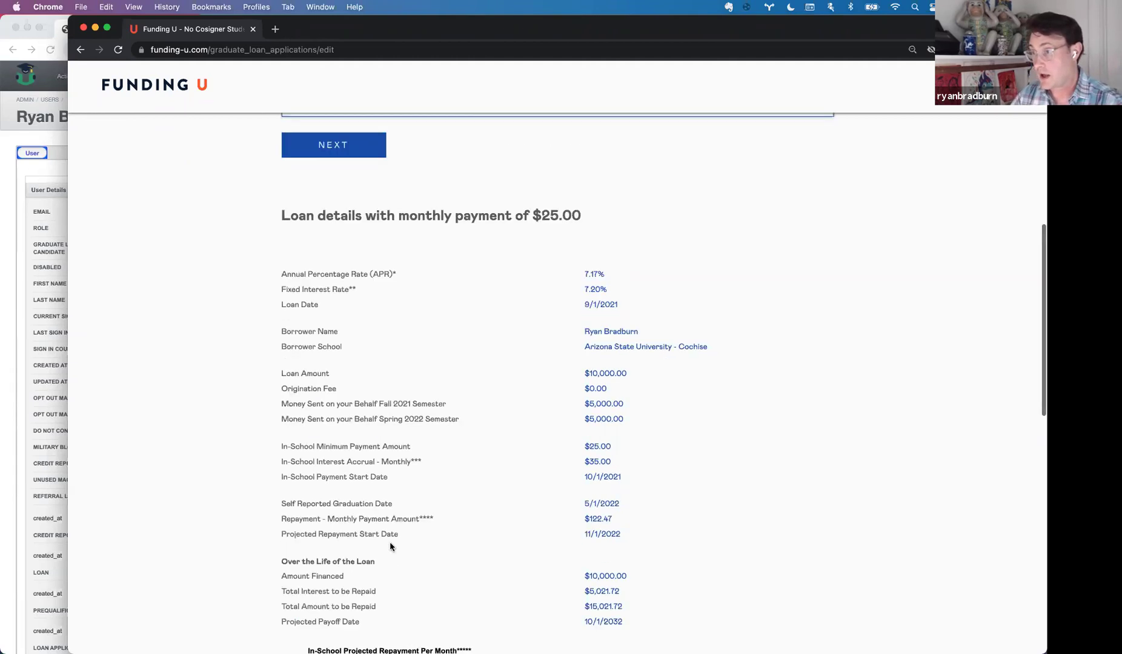
scroll(389, 545, up, 1)
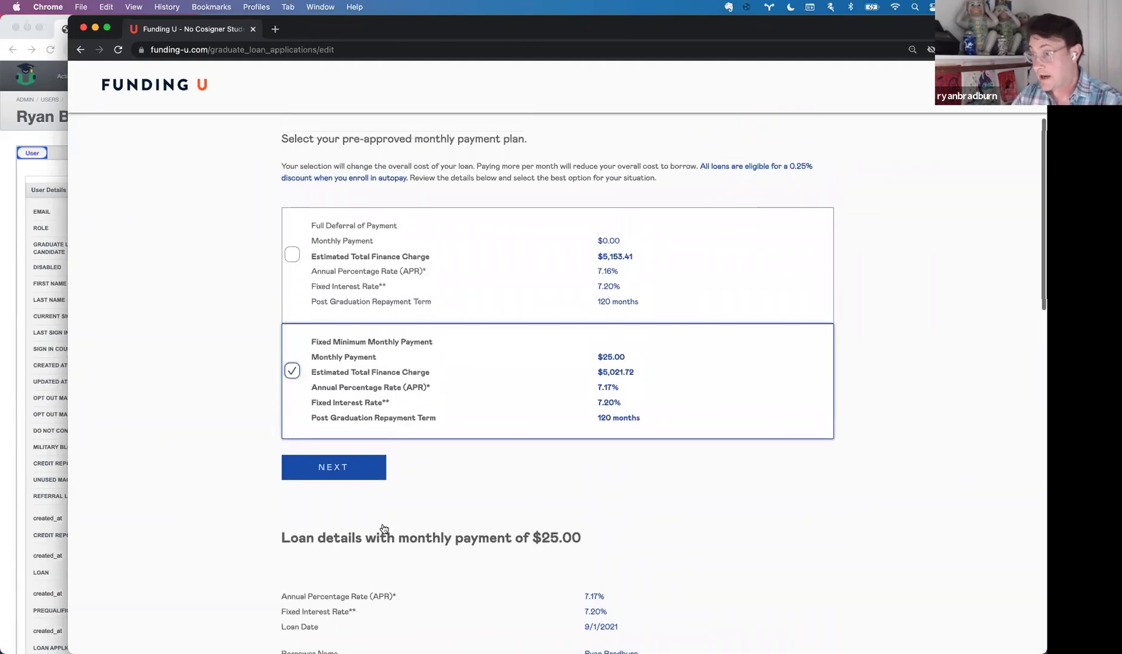
click(292, 255)
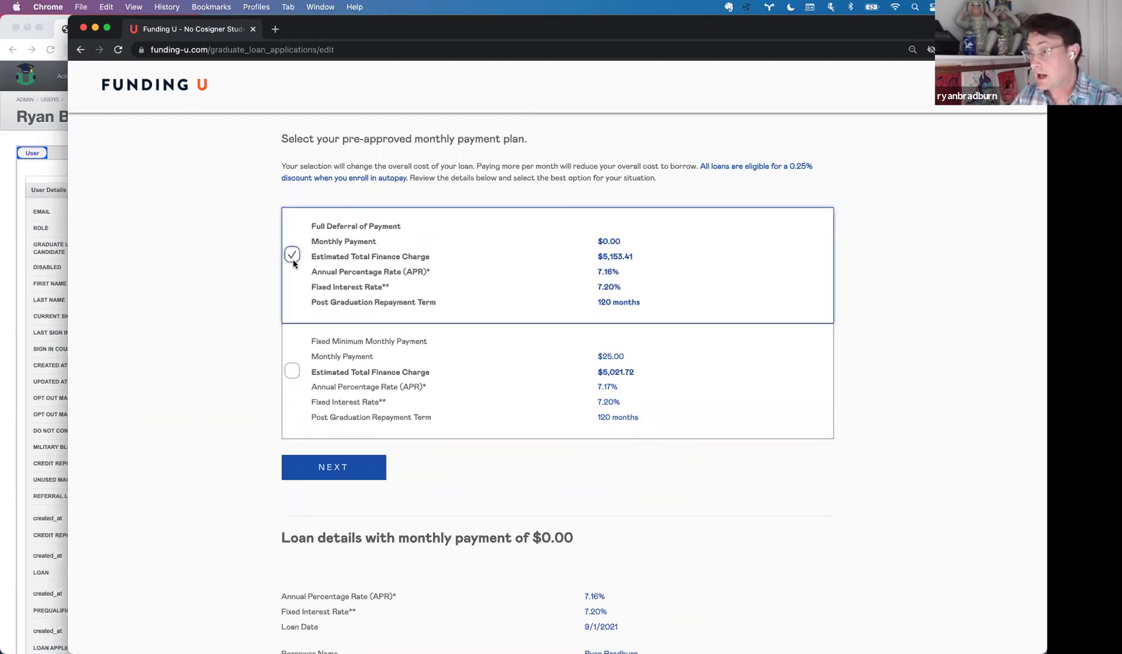
click(354, 470)
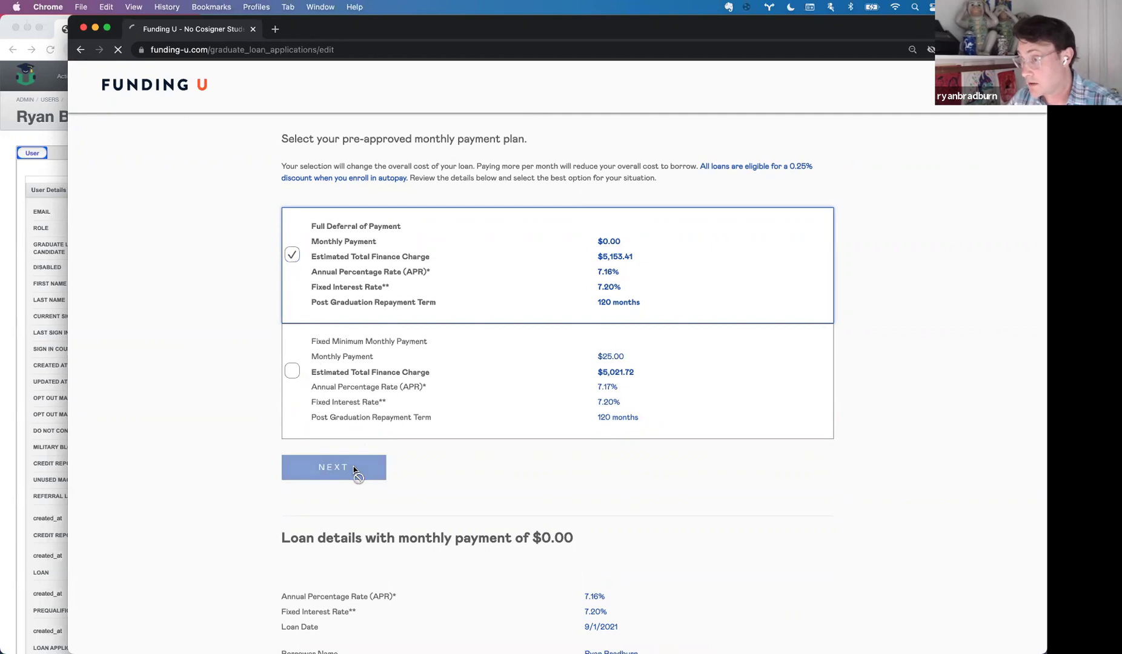